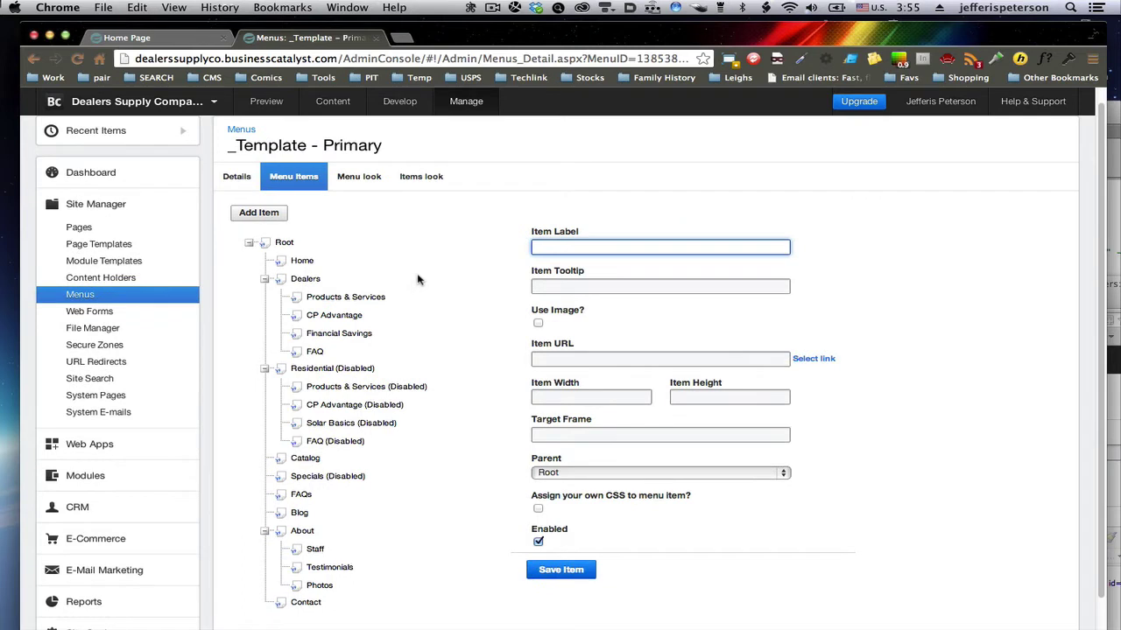
Add a new content holder named DealerMenu
scroll(417, 279, down, 1)
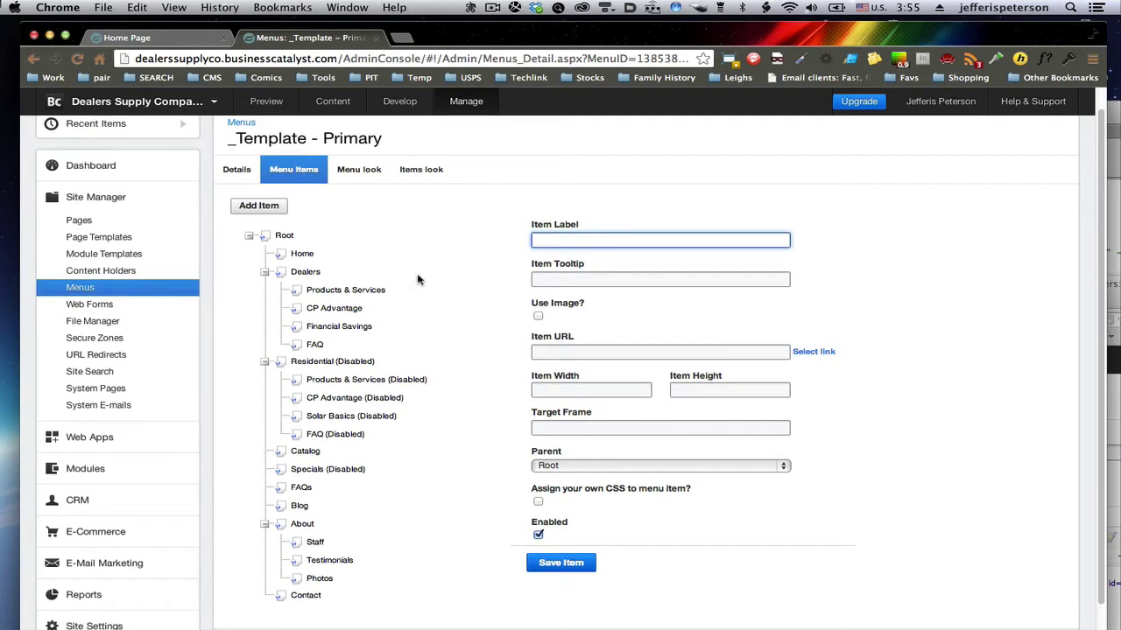
scroll(385, 272, down, 3)
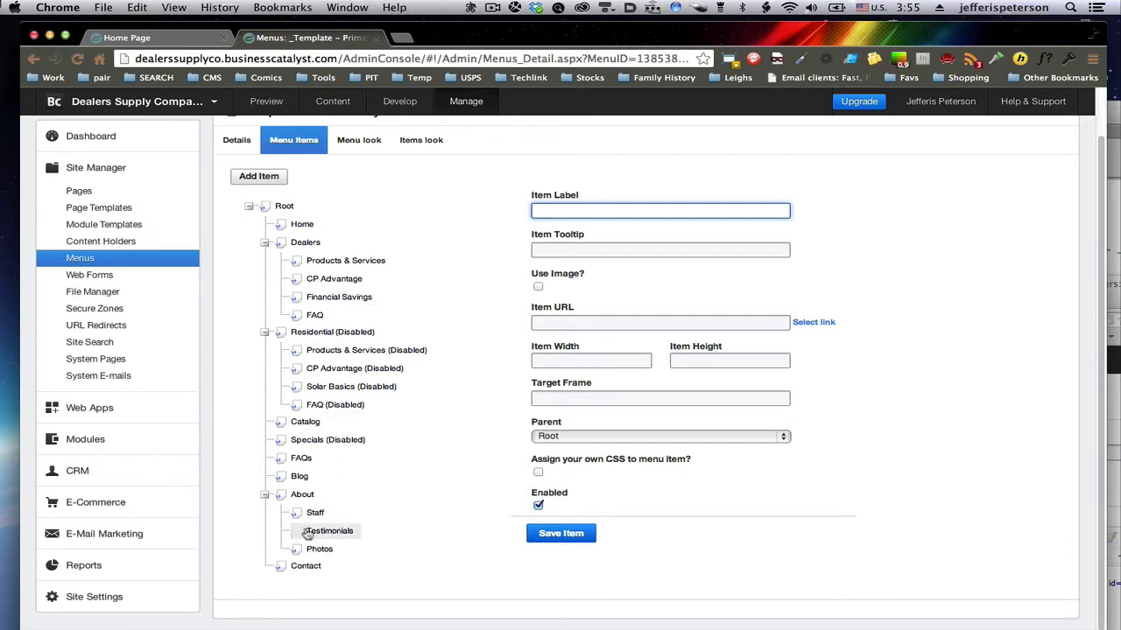
scroll(438, 359, up, 4)
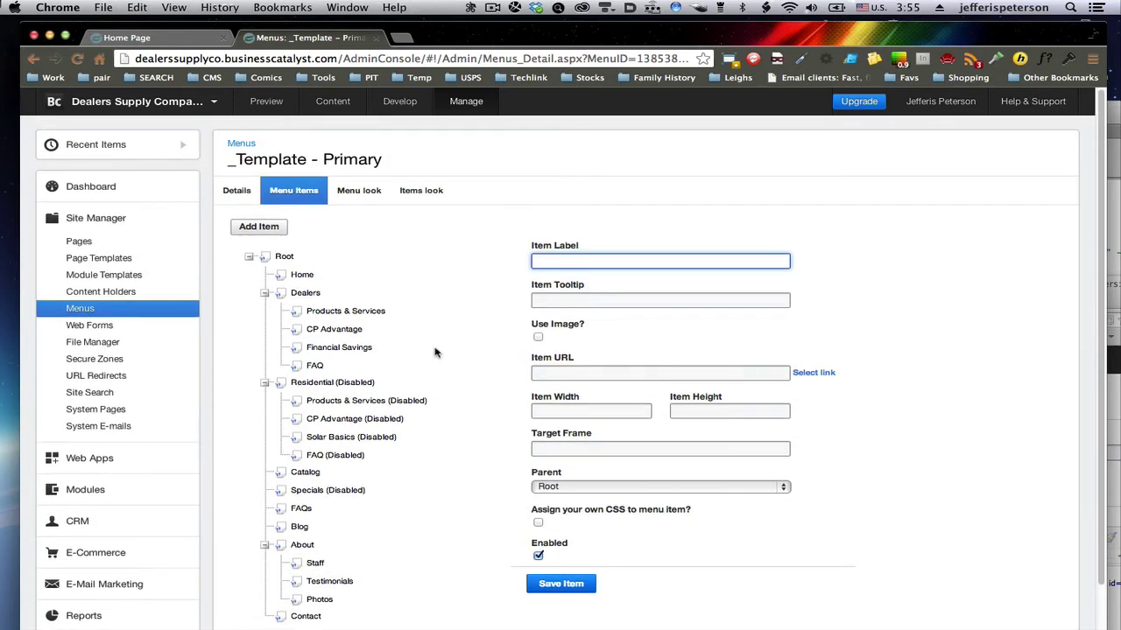
click(101, 294)
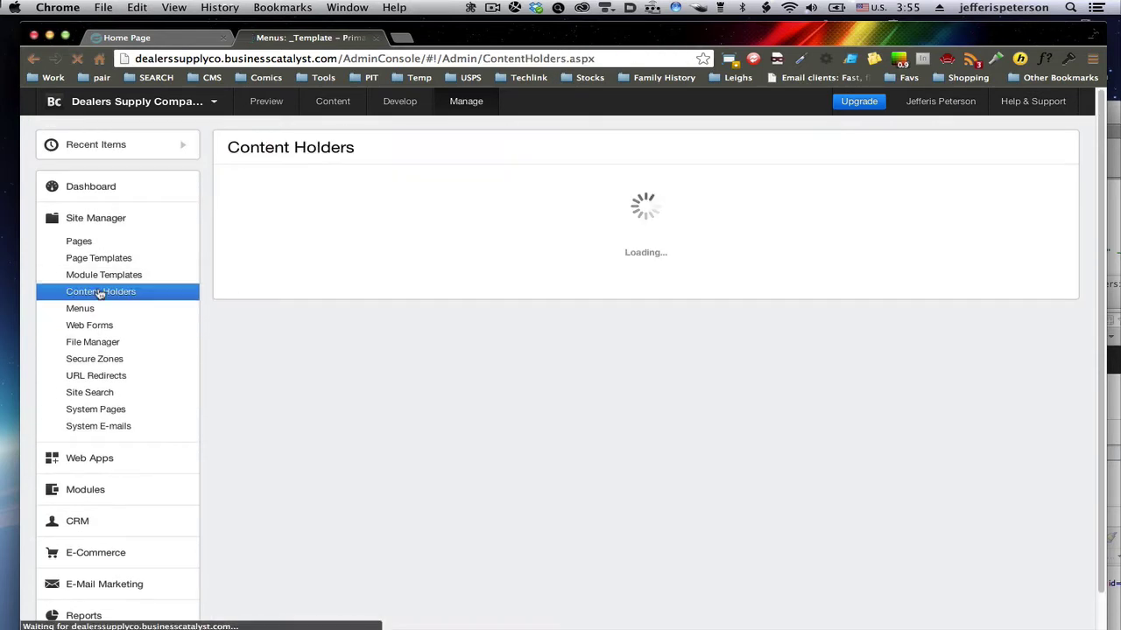
scroll(430, 350, down, 4)
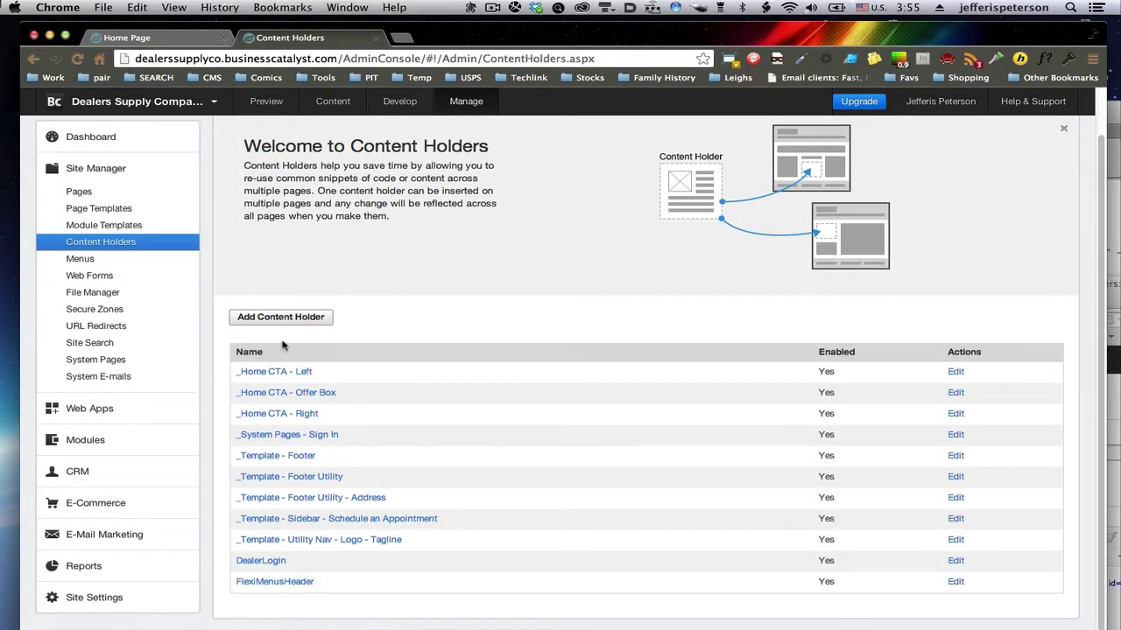
click(283, 322)
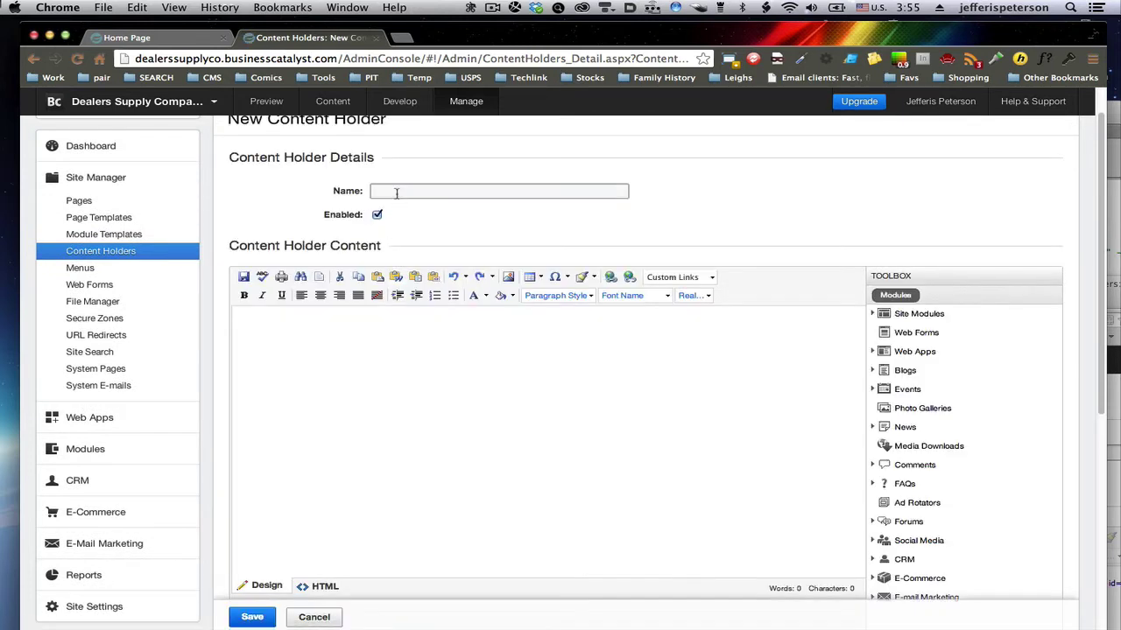
click(394, 190)
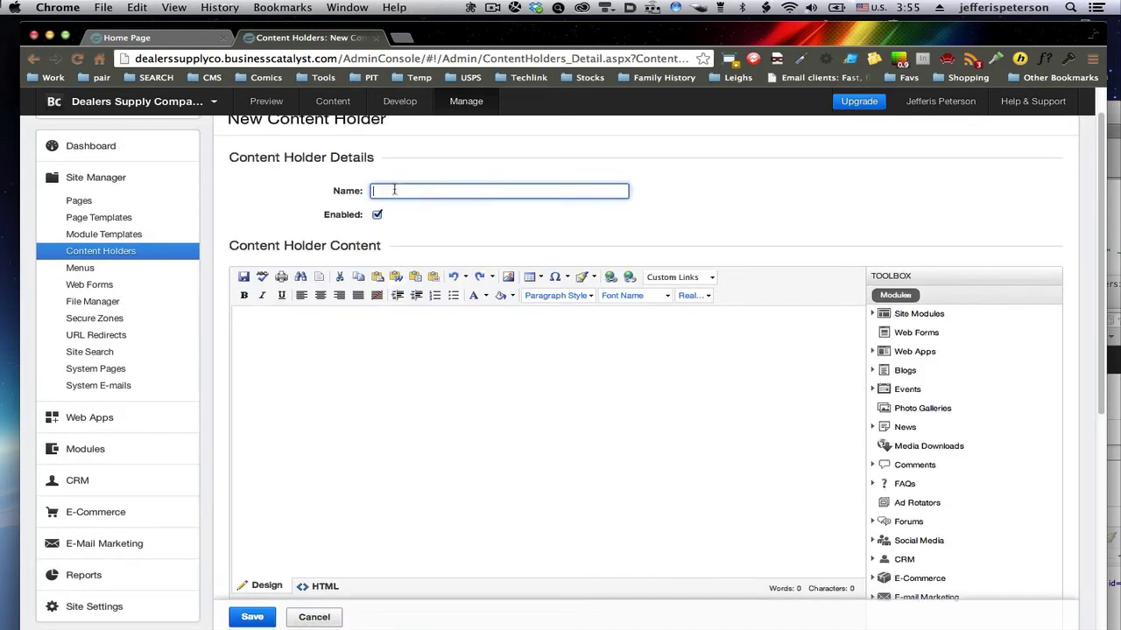
text(DealerMenu)
Insert the _Template - Primary menu module into the content holder's content
click(502, 342)
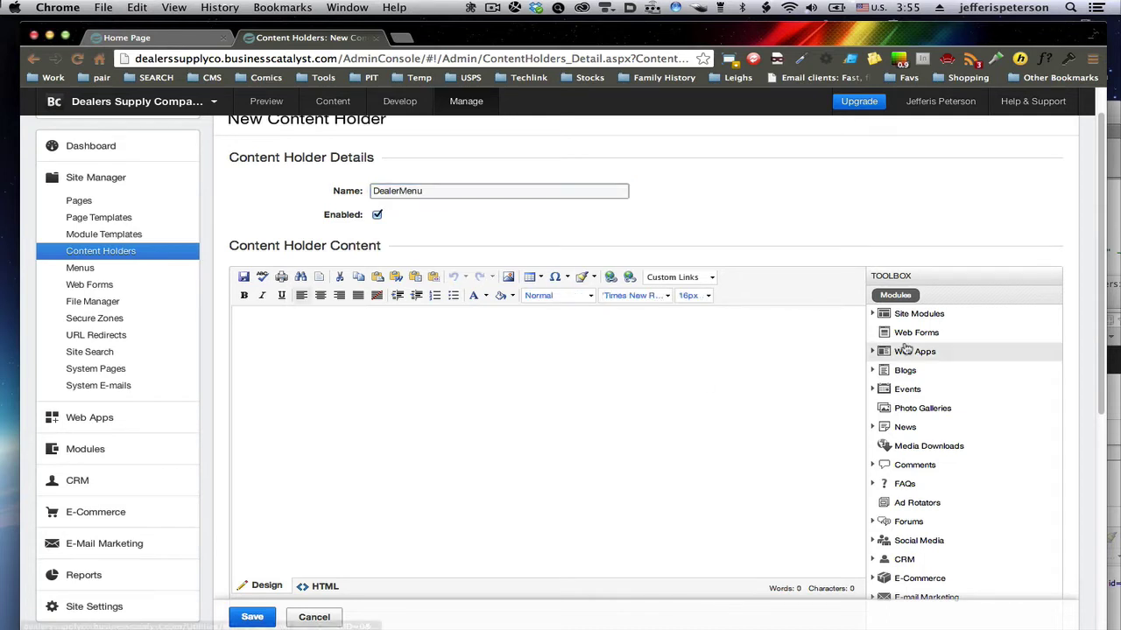
click(873, 315)
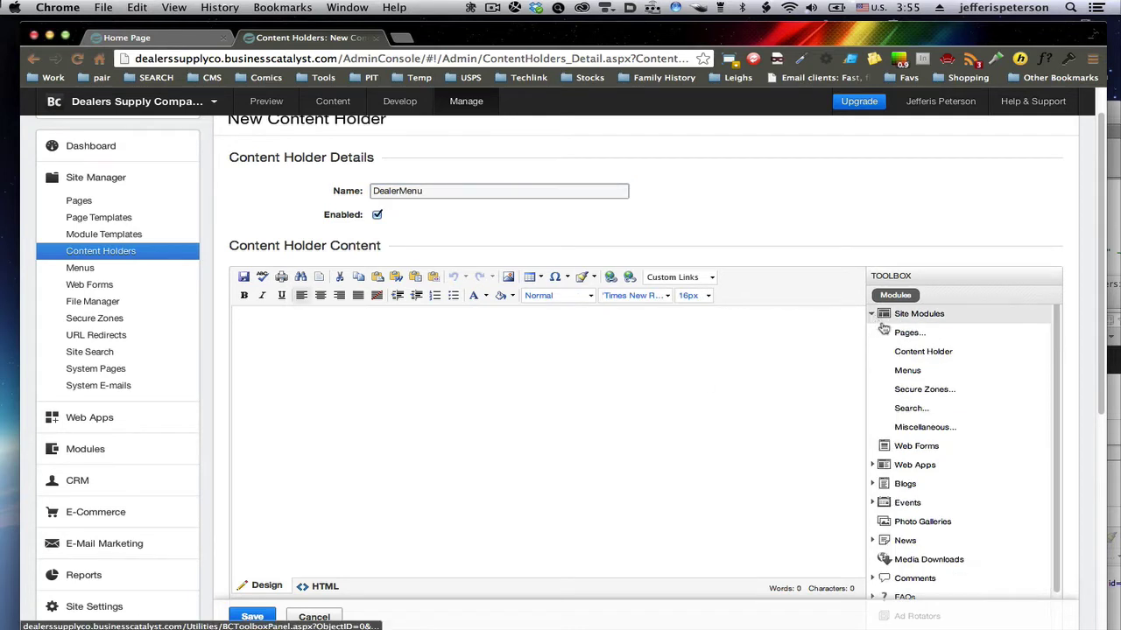
click(907, 371)
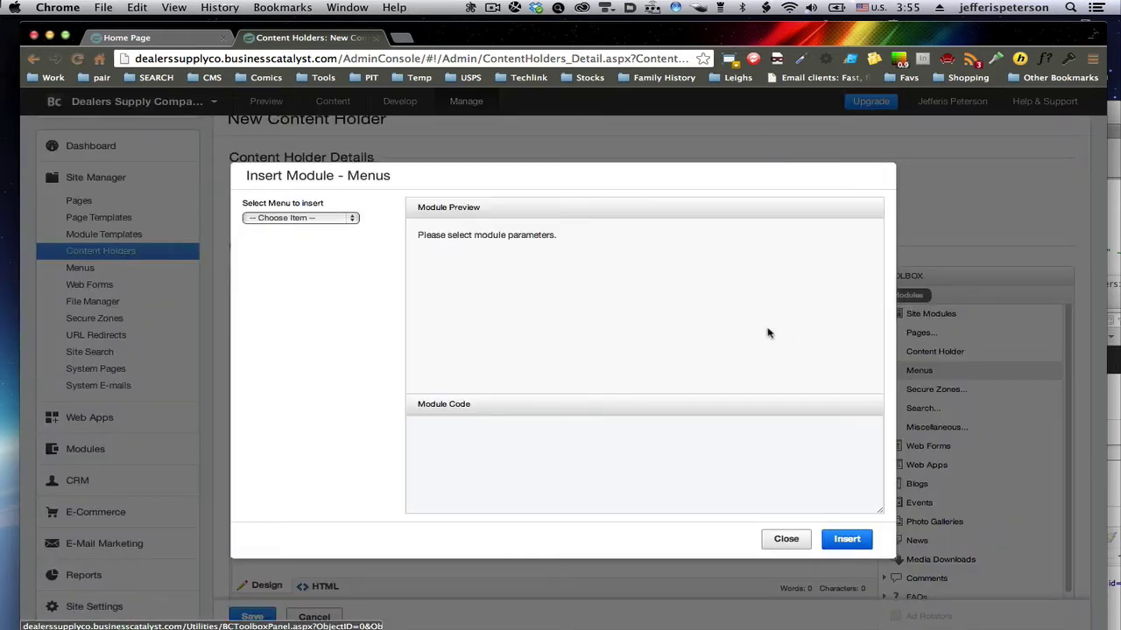
click(342, 219)
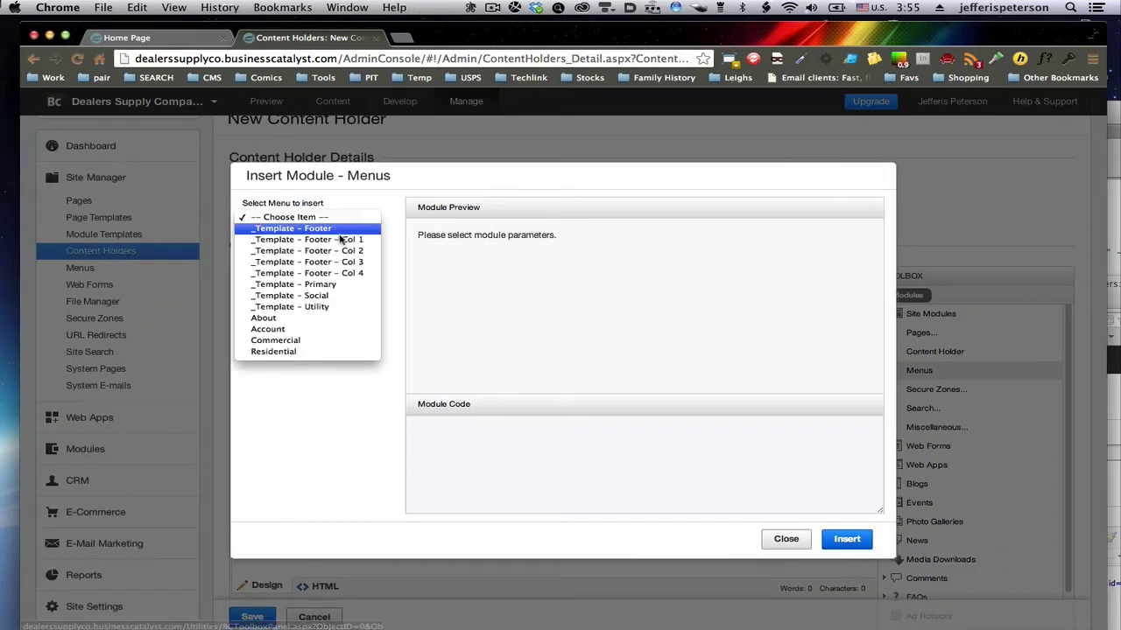
click(343, 284)
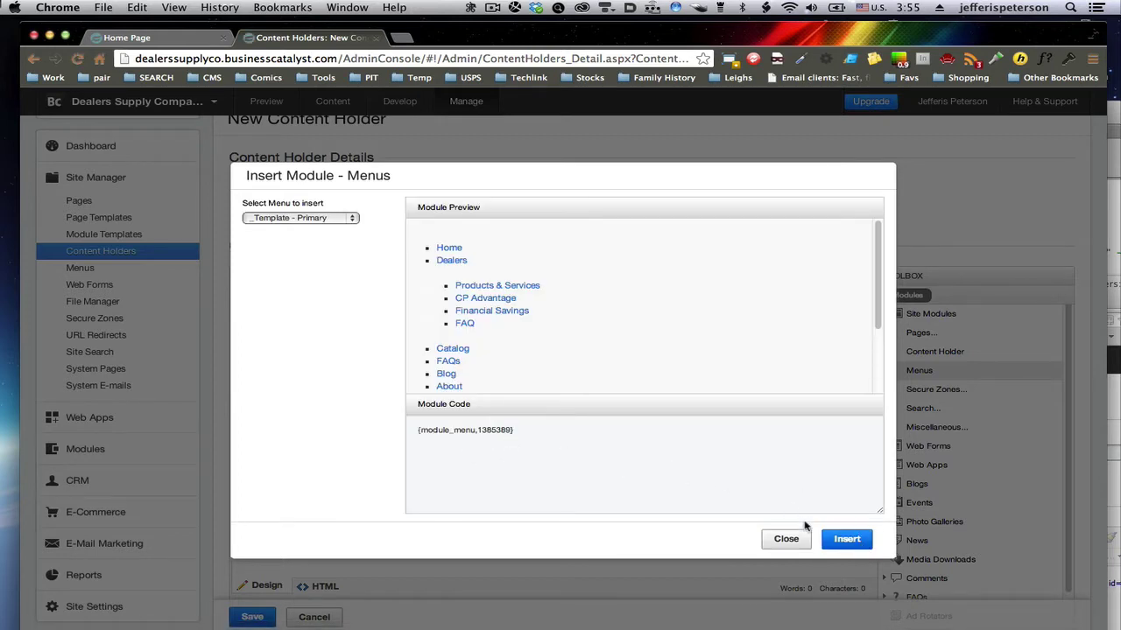
click(846, 539)
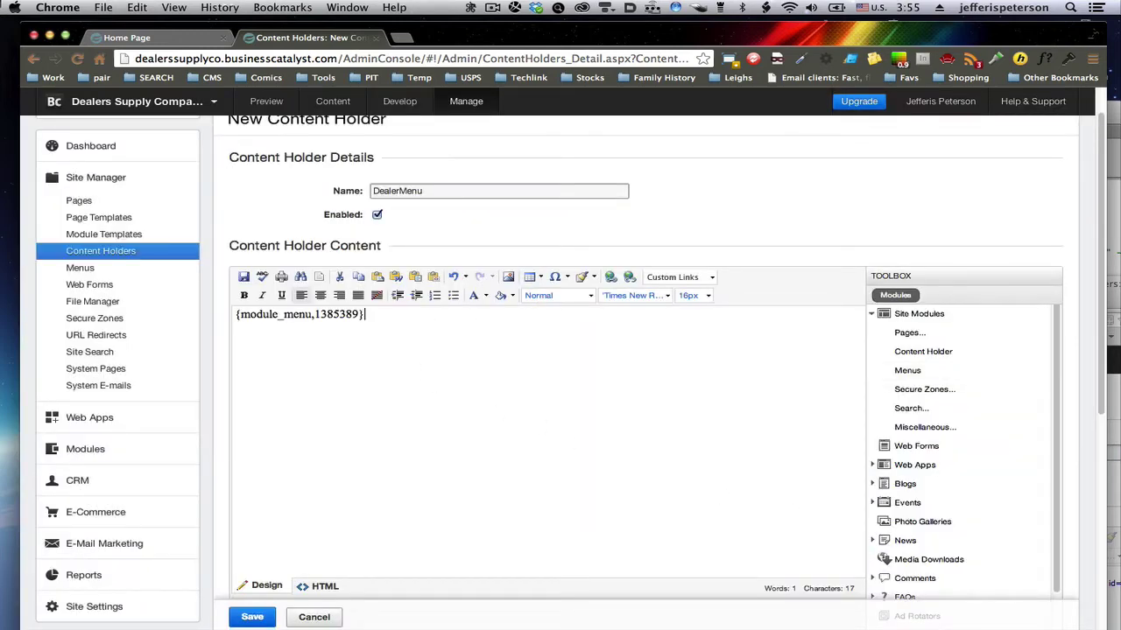
Add the fleximenu sample tag below the inserted menu tag and copy its version="2" and menuId attributes into the inserted tag, enclosing the ID in quotes
text({module_menu, version="2", menuId="1695996", moduleTemplateGroup="fleximenu"})
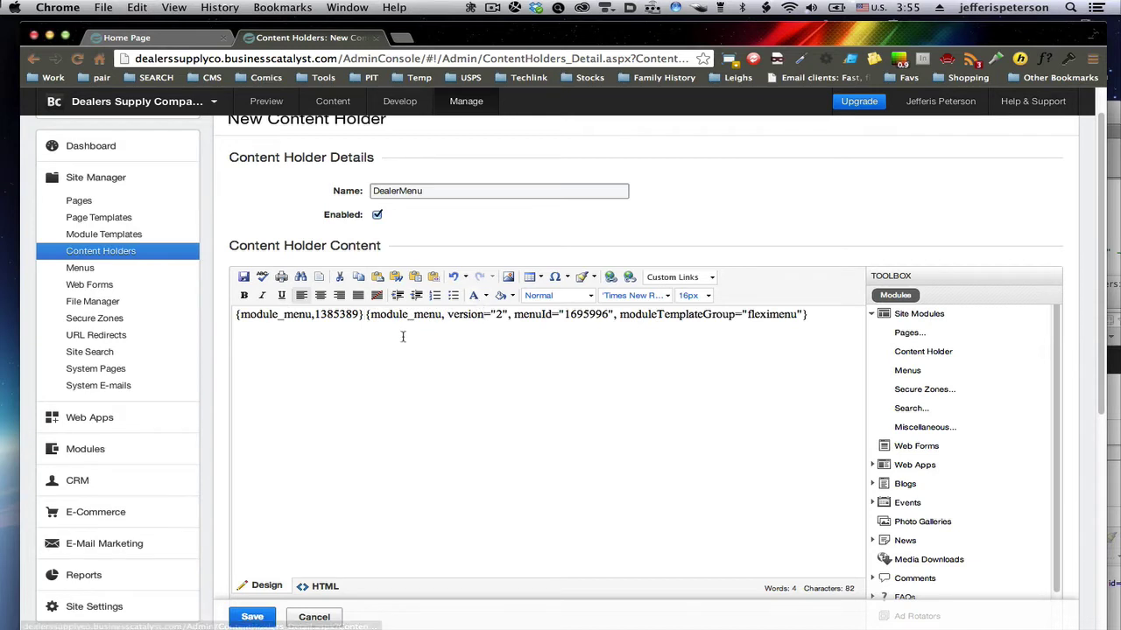
drag(448, 315, 508, 315)
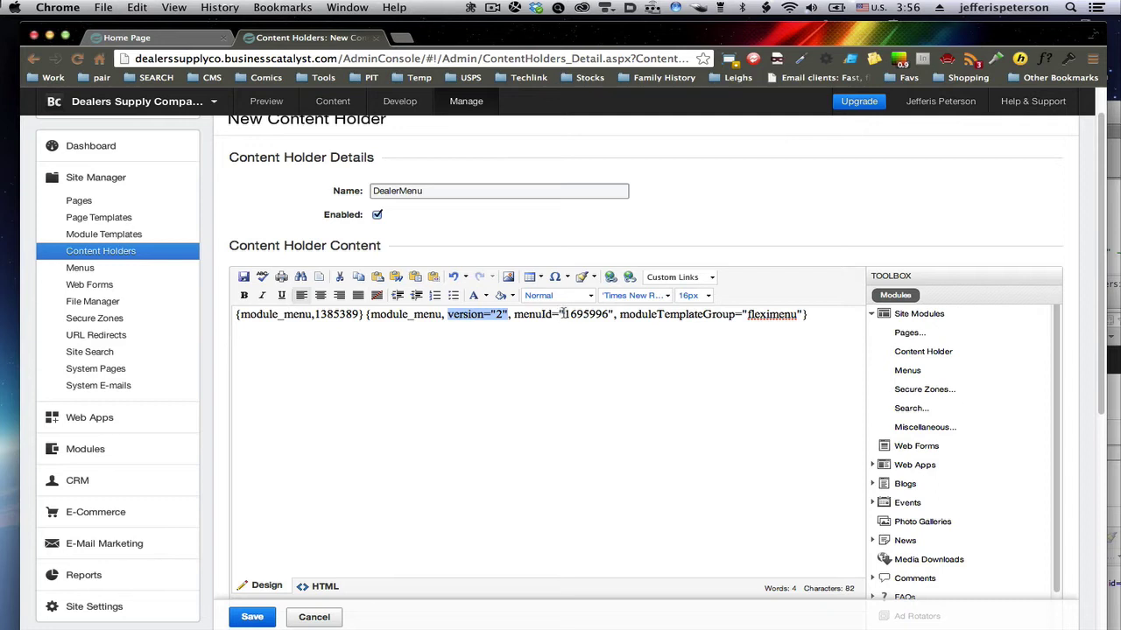
drag(561, 314, 561, 313)
key(ctrl+c)
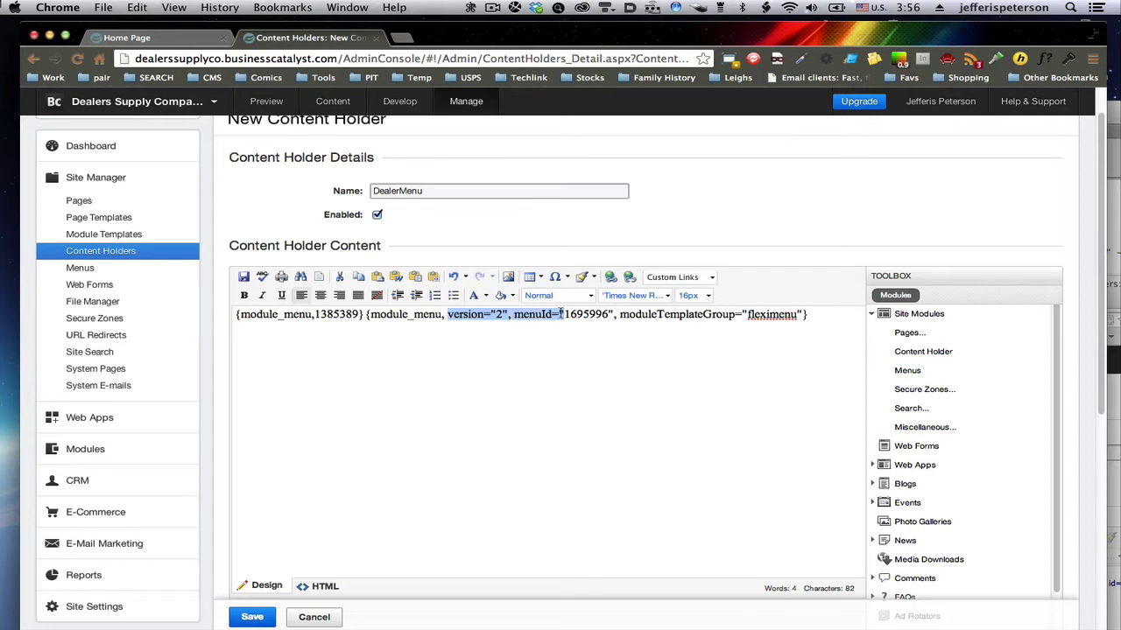
click(314, 313)
key(ctrl+v)
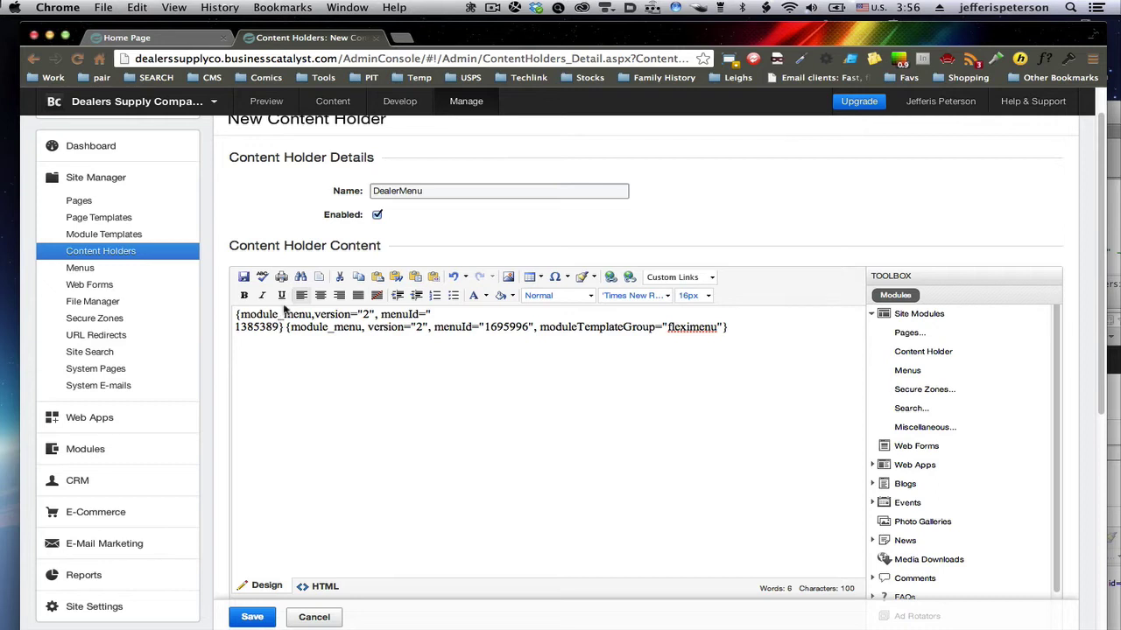
text("})
key(Return)
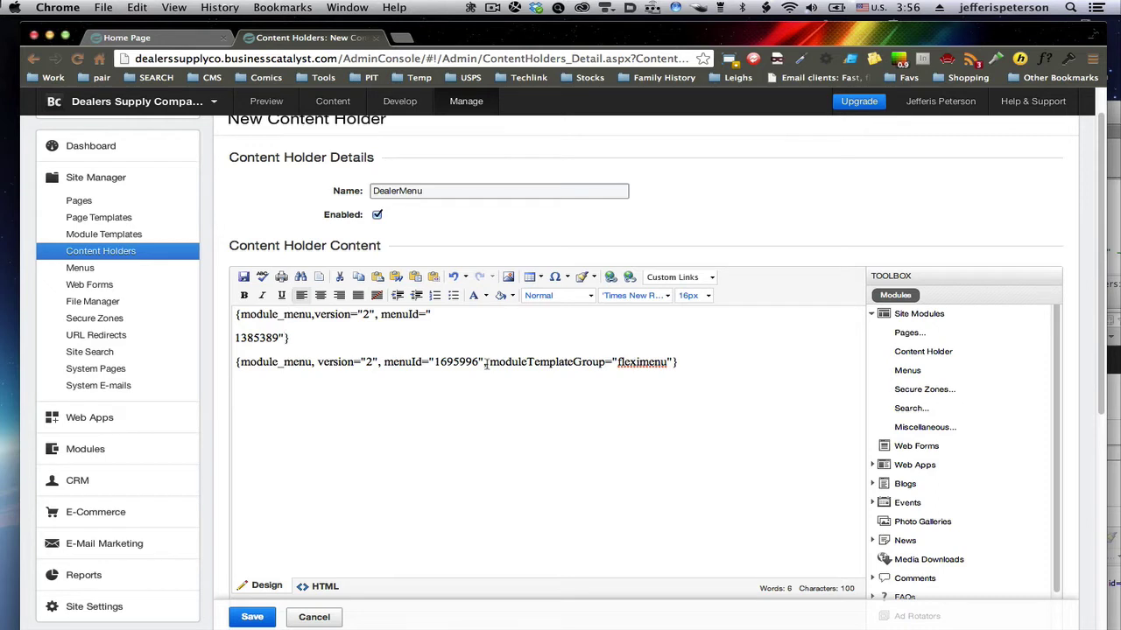
Add moduleTemplateGroup="Dealers" to the 1385389 menu tag and delete the fleximenu sample tag
drag(486, 362, 671, 357)
key(ctrl+c)
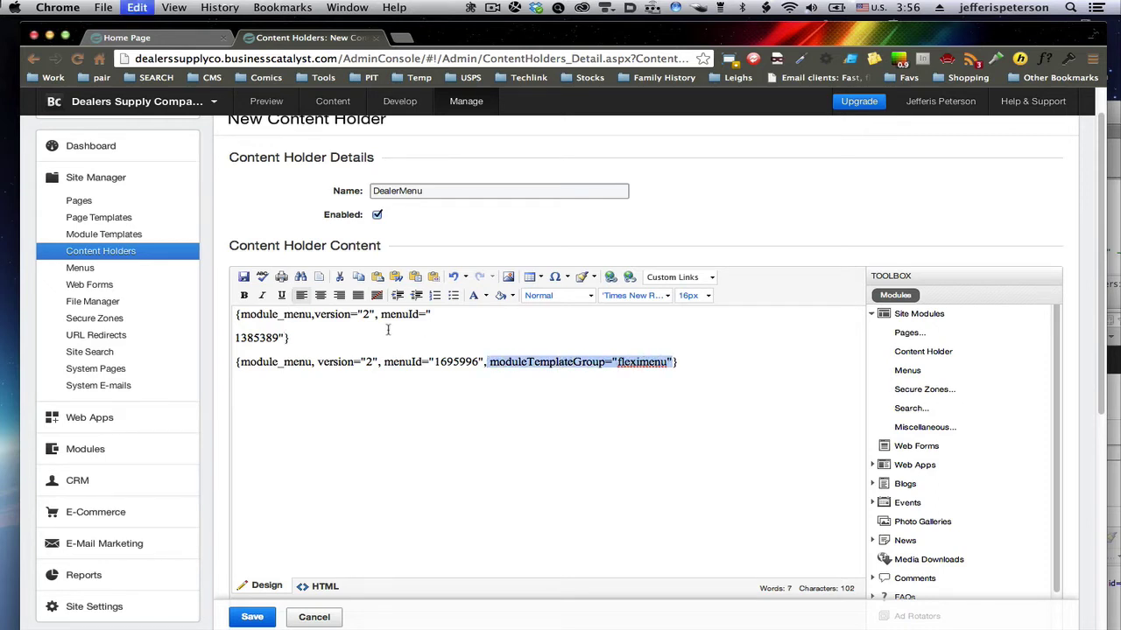
click(282, 338)
key(ctrl+v)
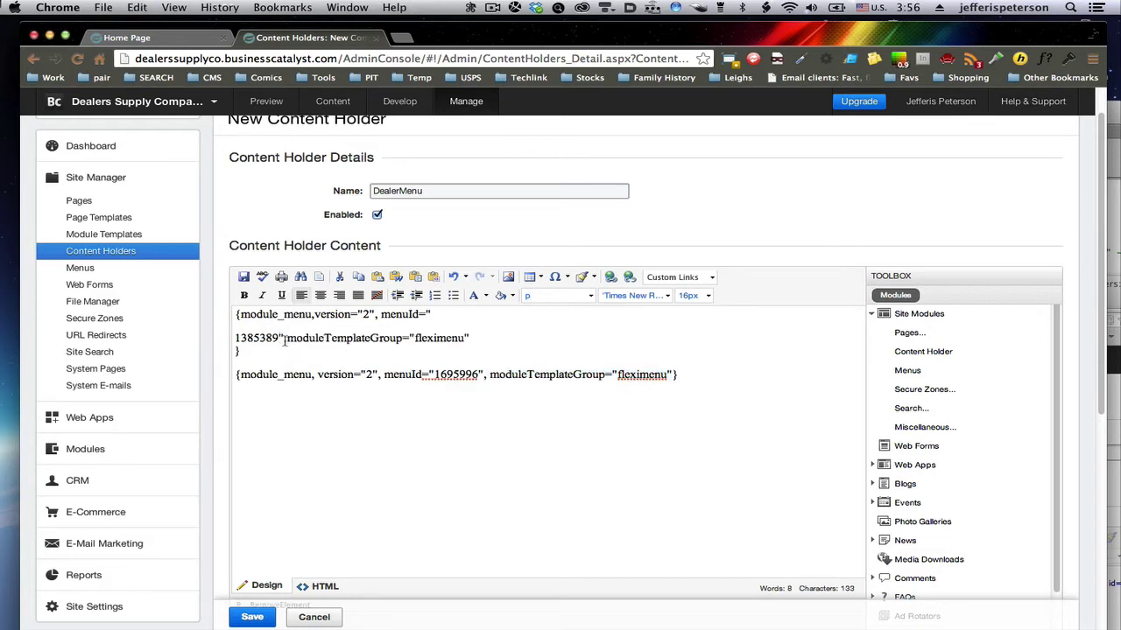
text(,)
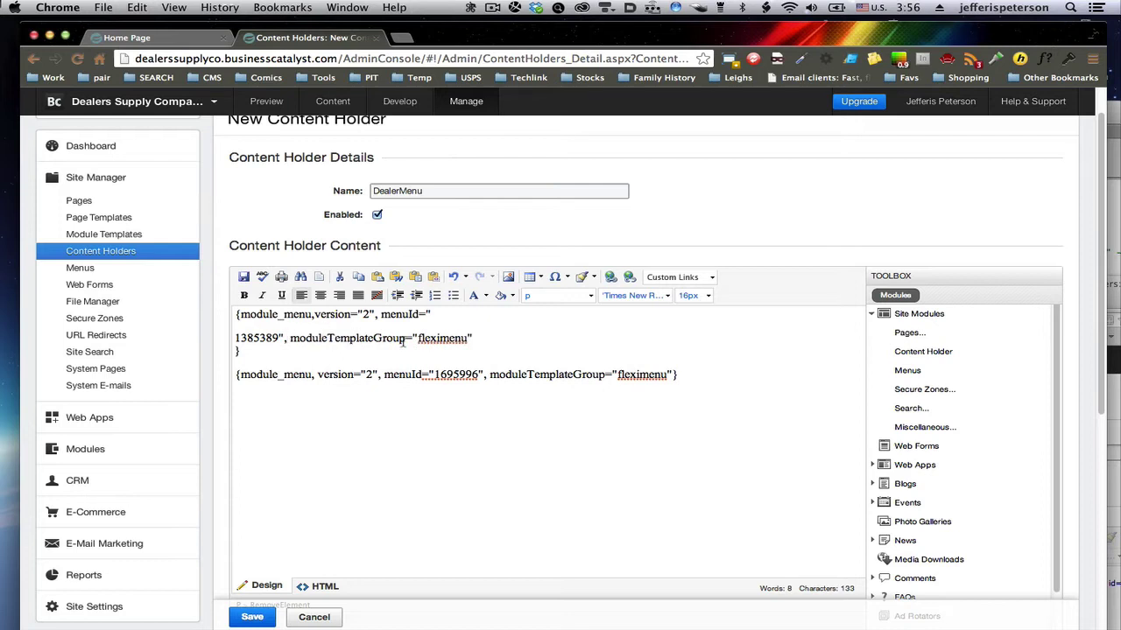
double_click(428, 339)
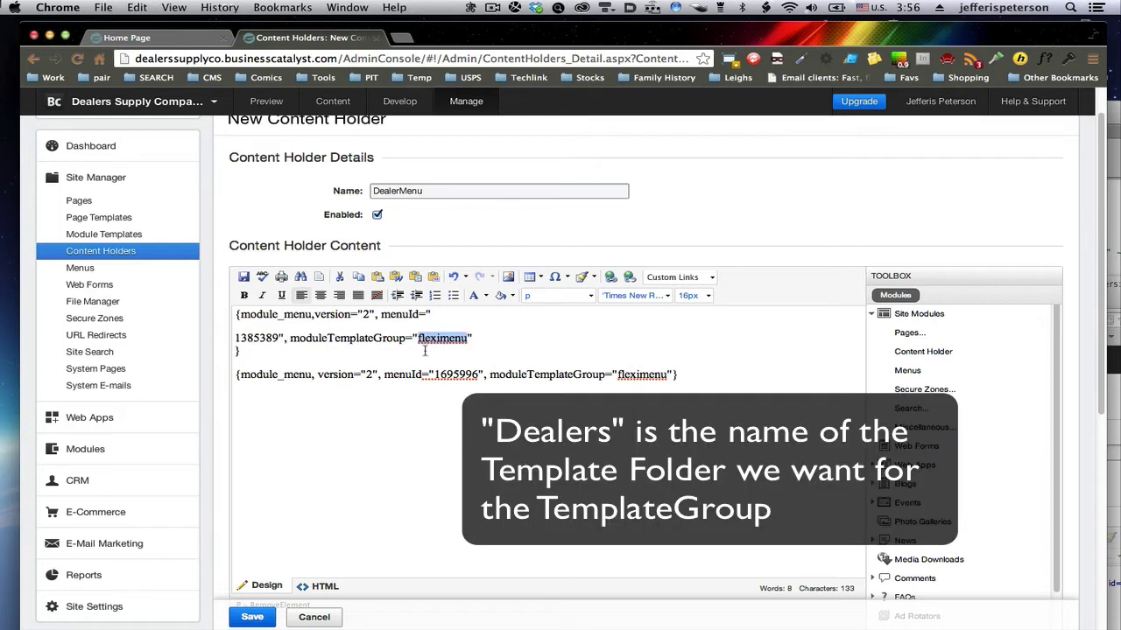
text(Dealers)
drag(233, 373, 722, 379)
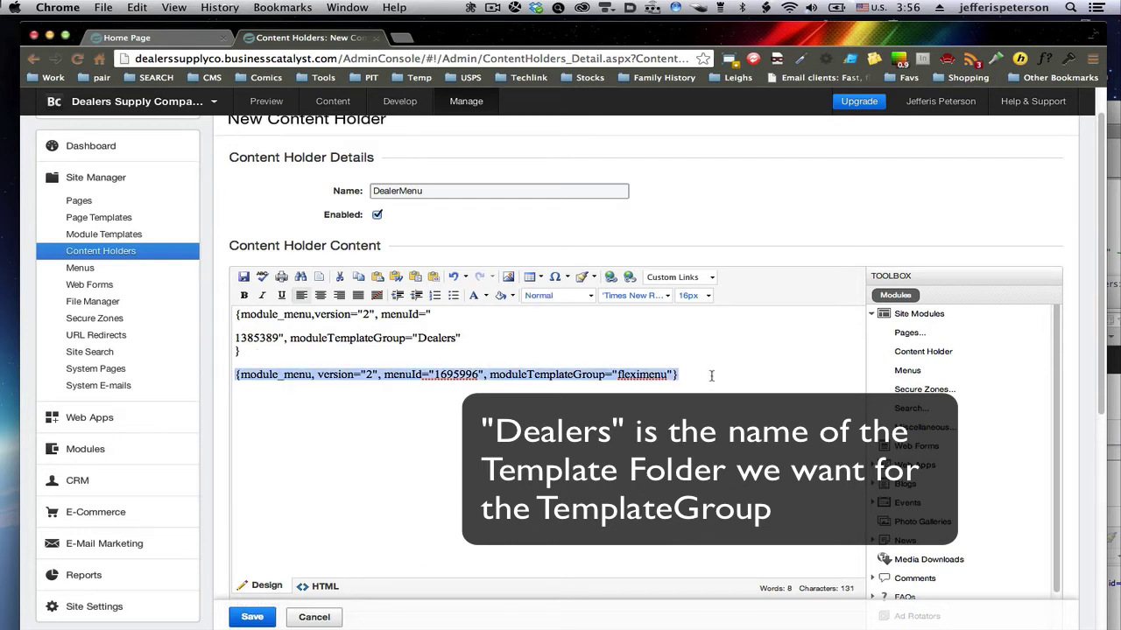
key(BackSpace)
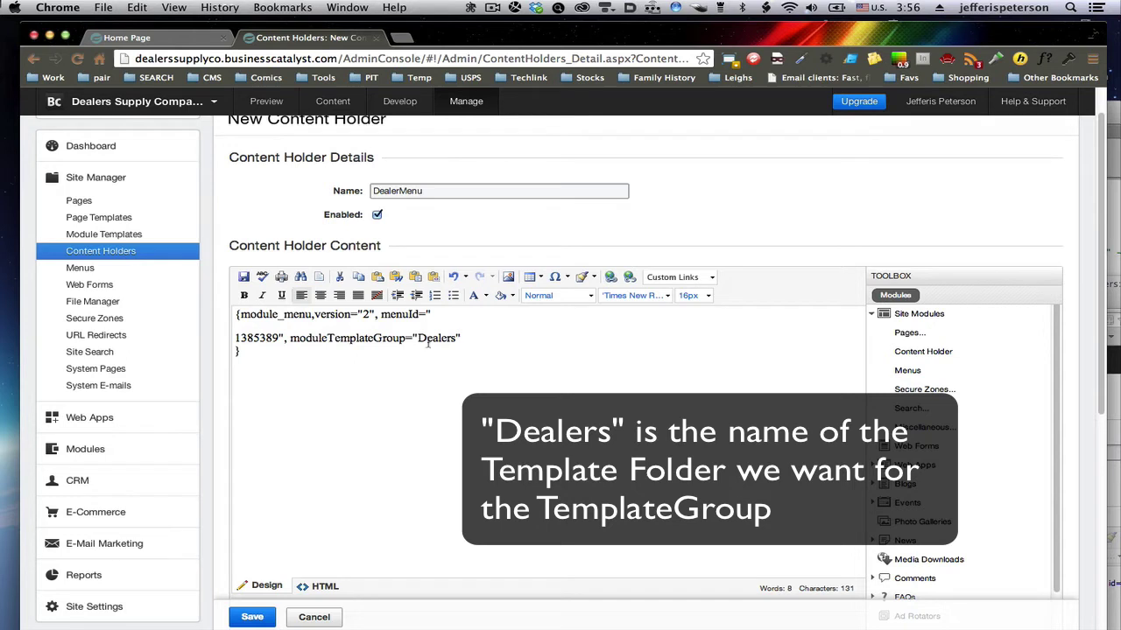
Replace the content holder's HTML source with the plain module_menu tag on a single line, without markup, and save it
key(super+a)
key(super+c)
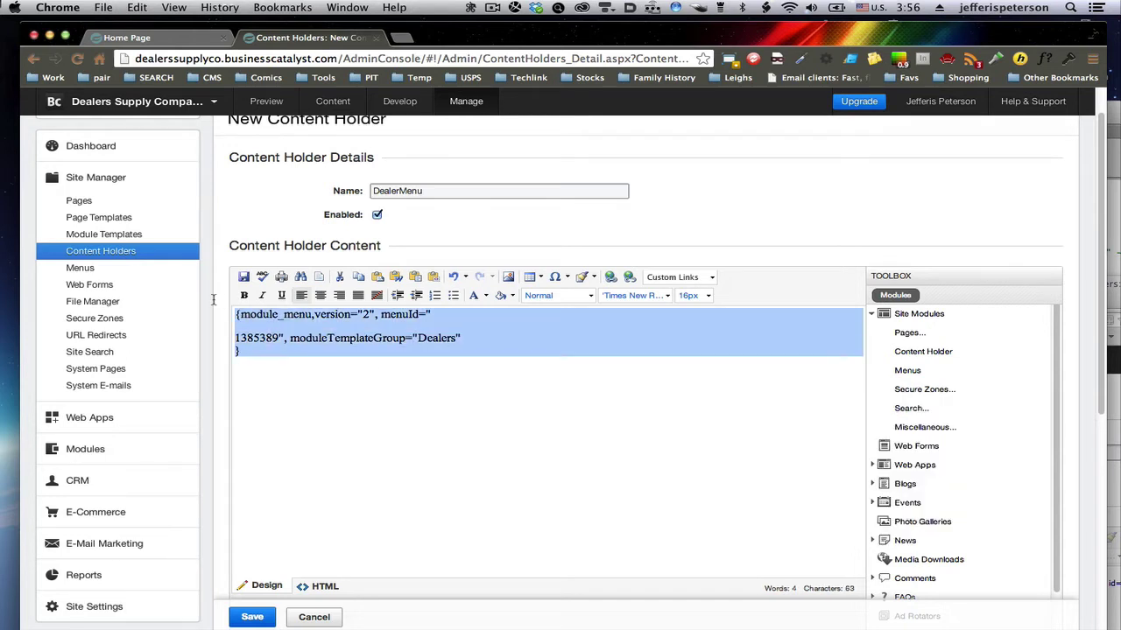
click(322, 586)
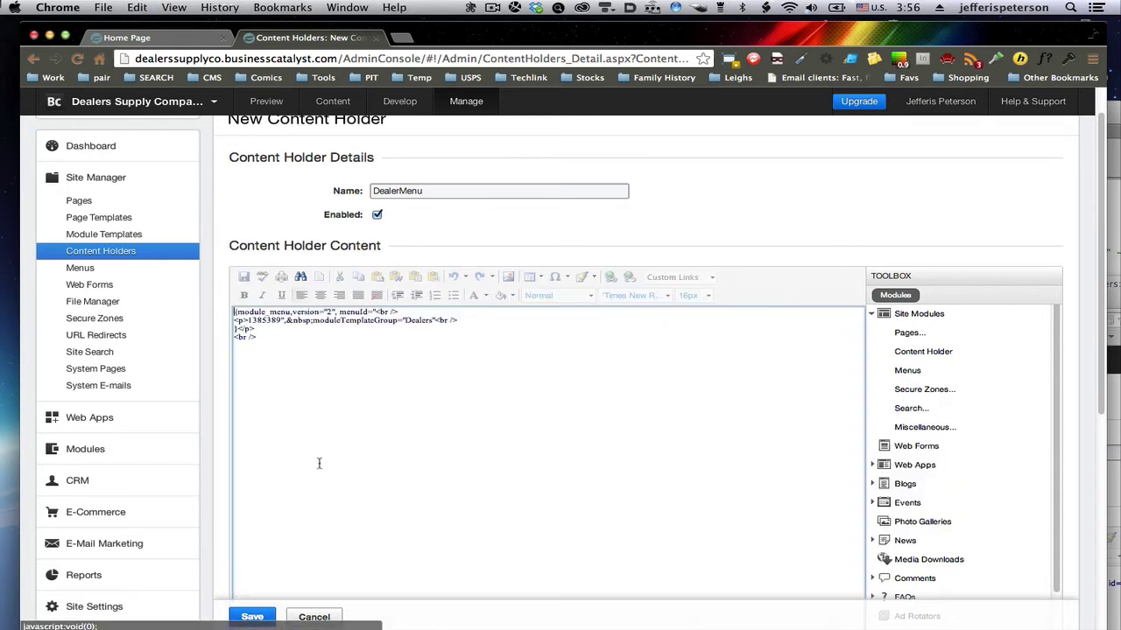
drag(271, 339, 202, 306)
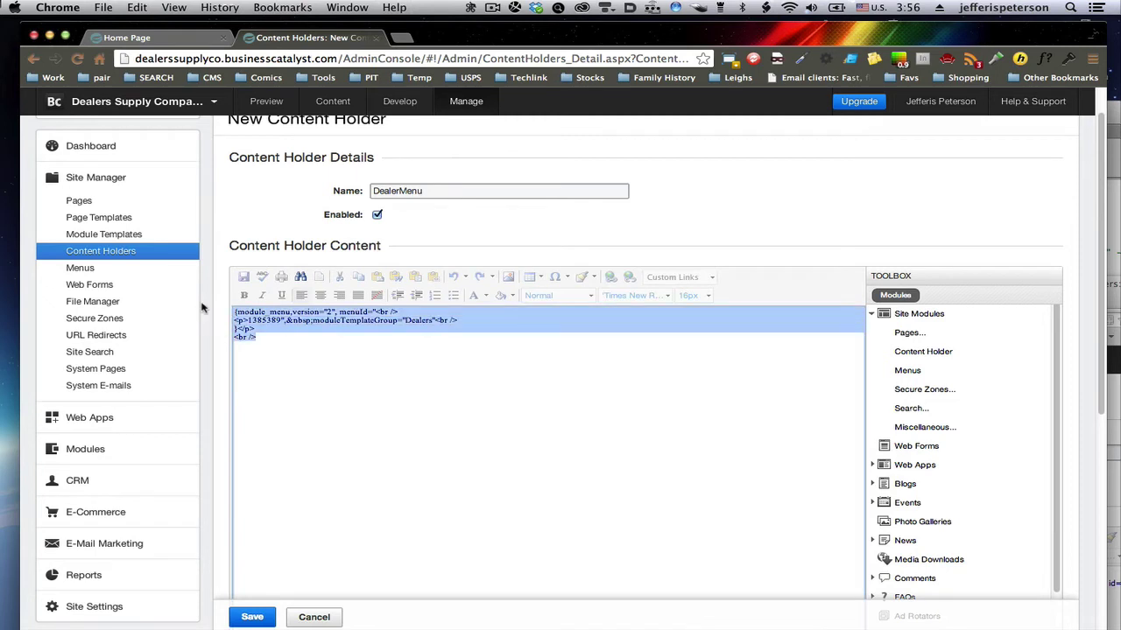
key(super+v)
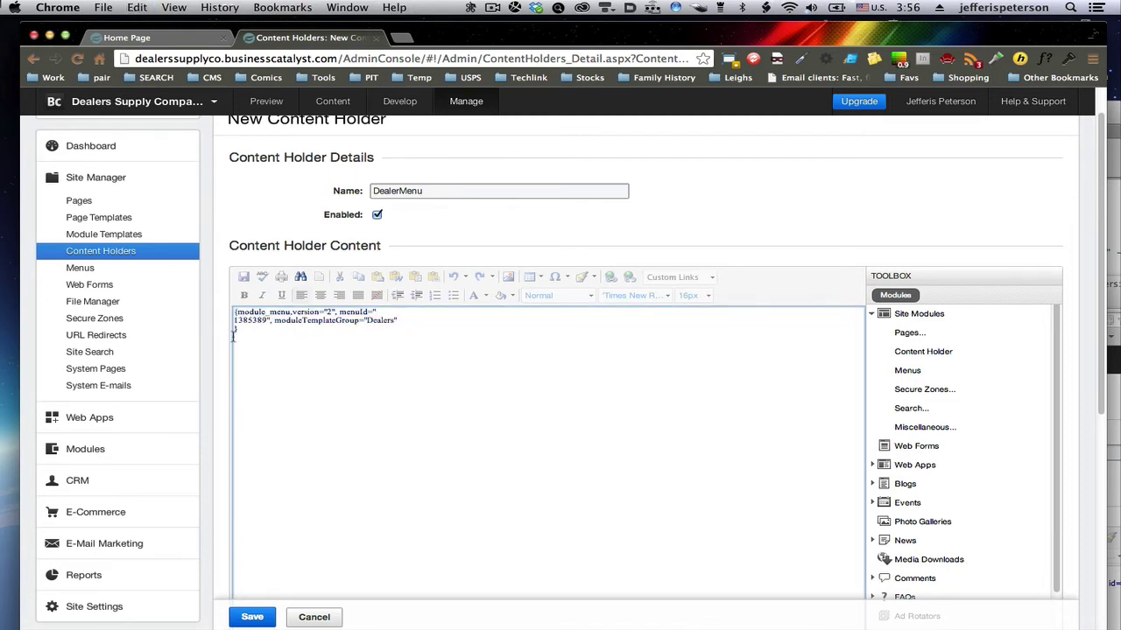
key(BackSpace)
key(BackSpace)
mouse_move(196, 578)
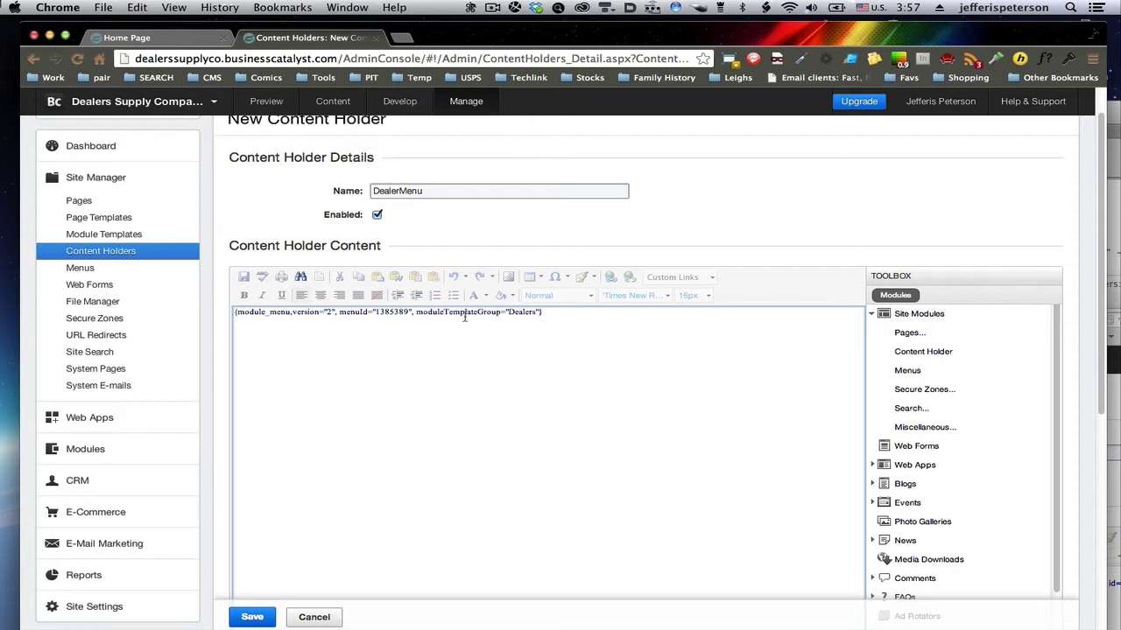
click(252, 616)
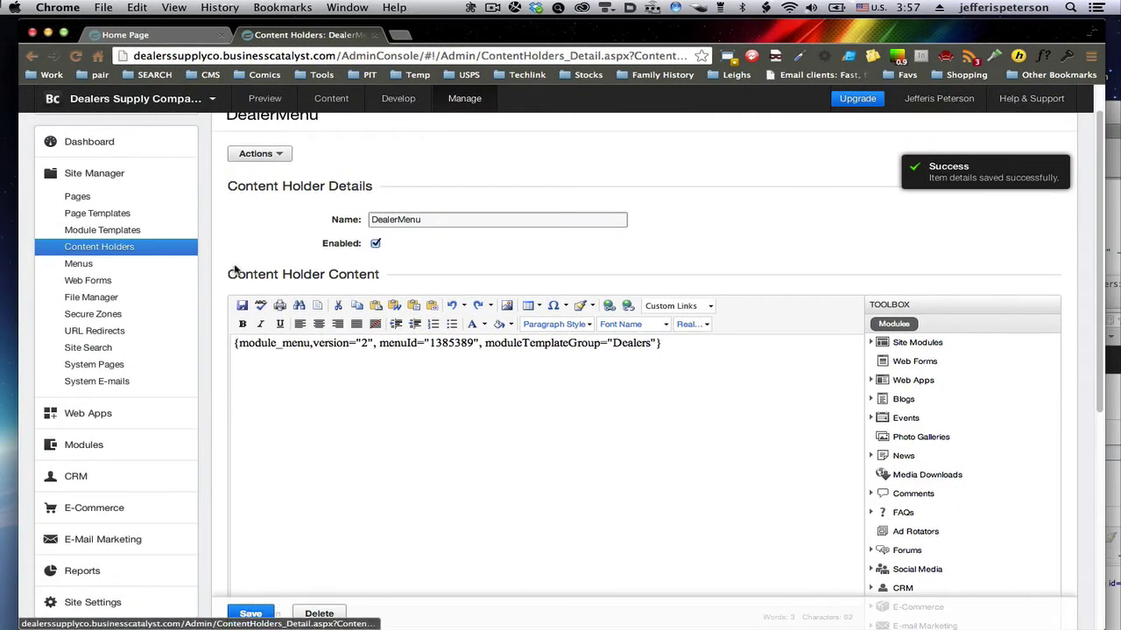
Open the Home page template and delete the module_menu tag that uses the utility template group
click(124, 218)
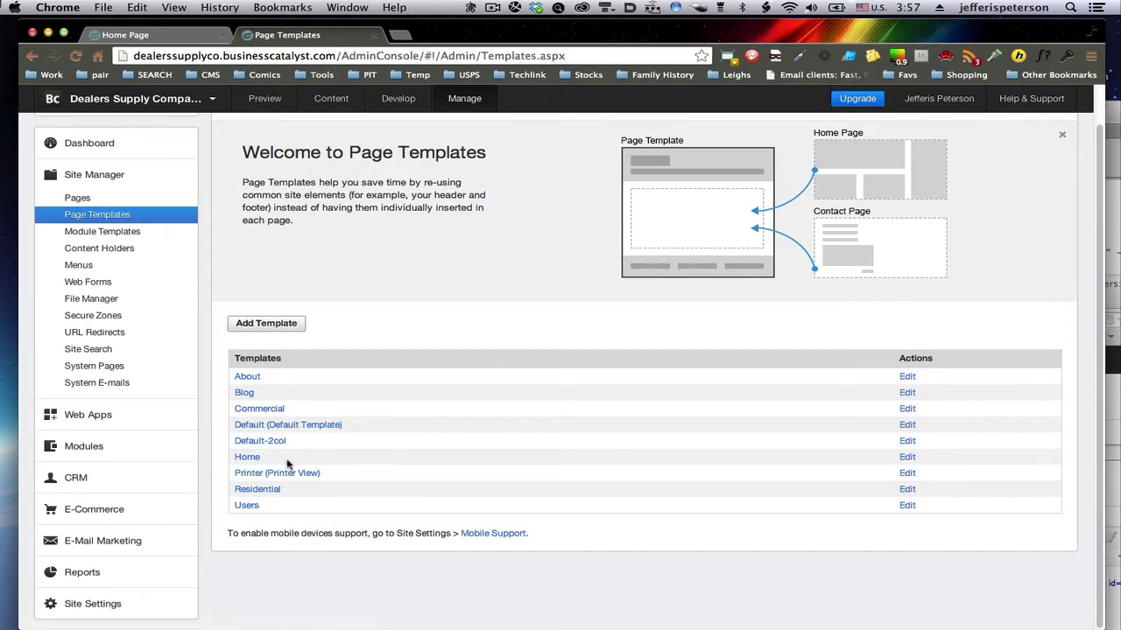
click(248, 458)
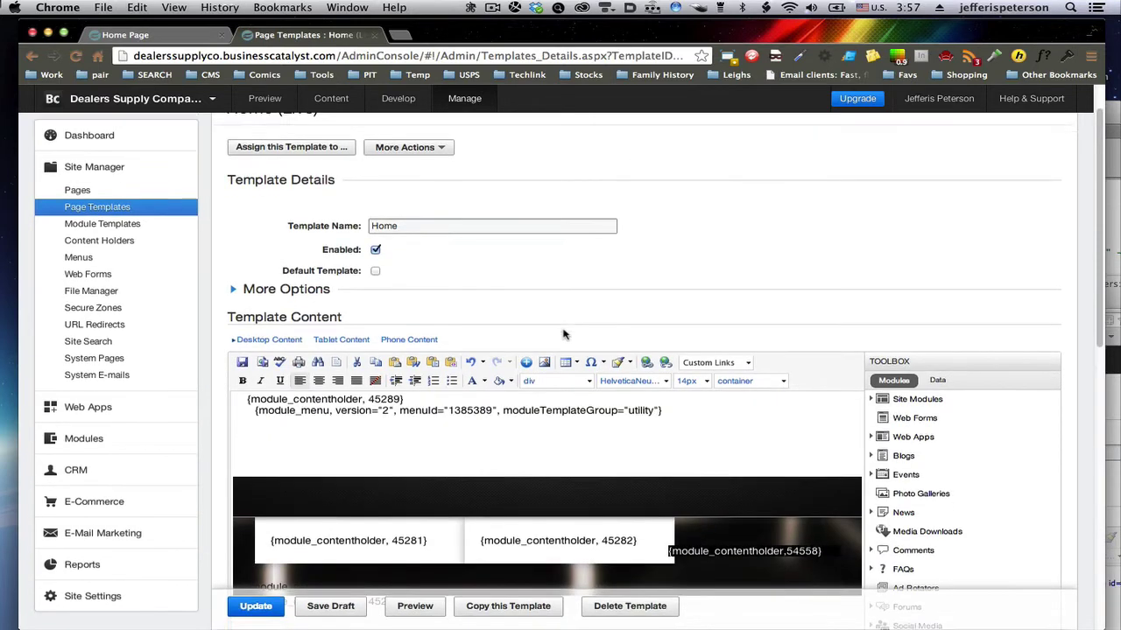
scroll(225, 409, down, 1)
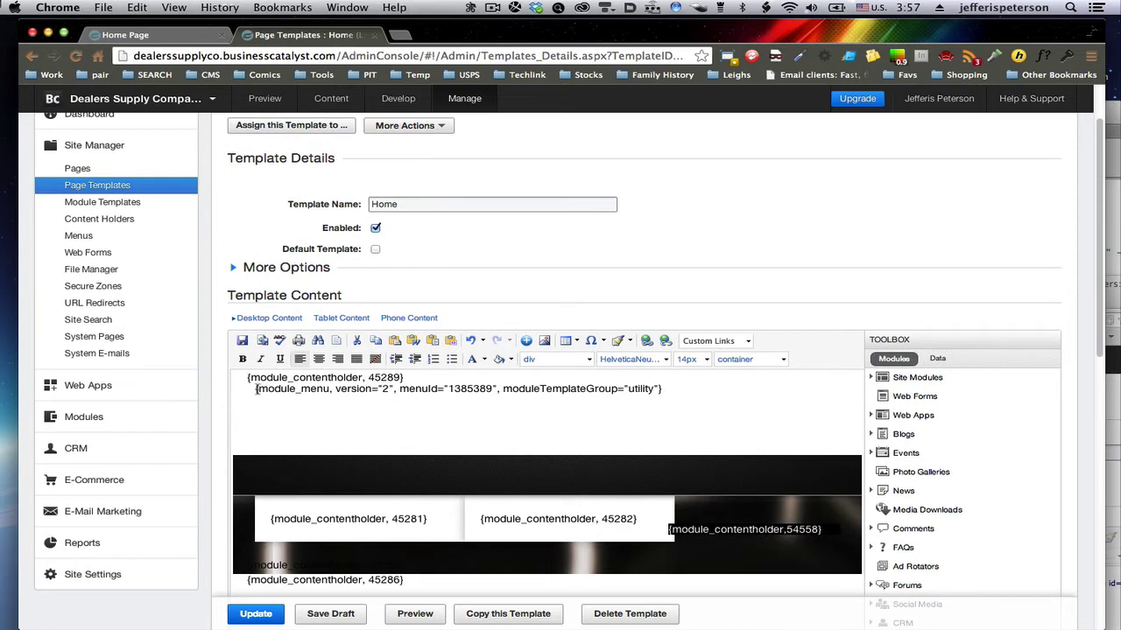
triple_click(654, 392)
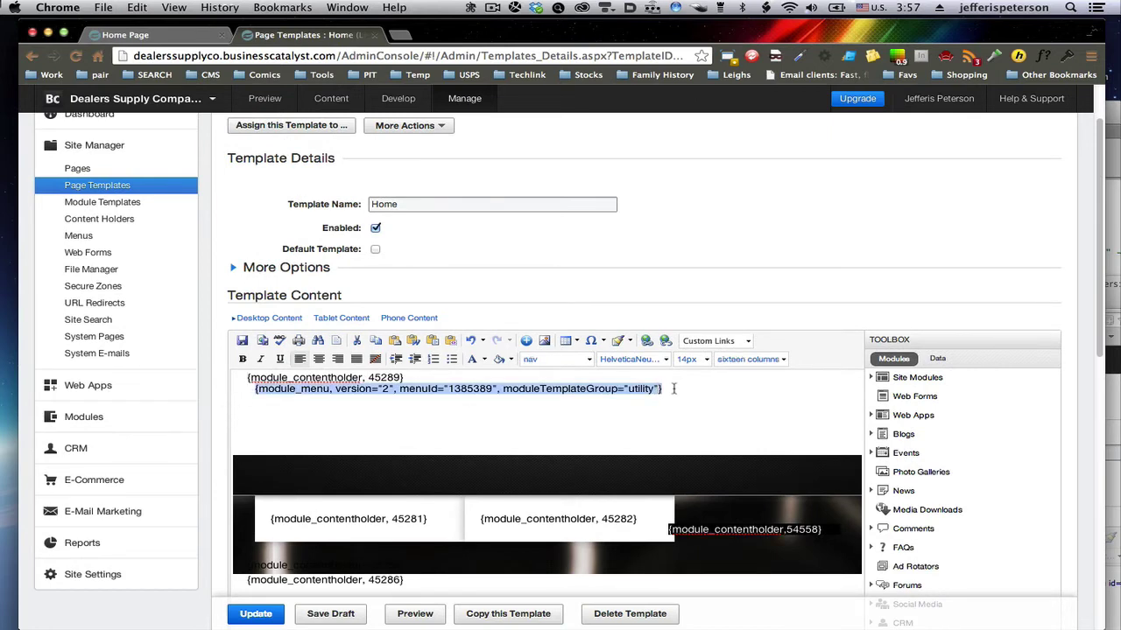
key(BackSpace)
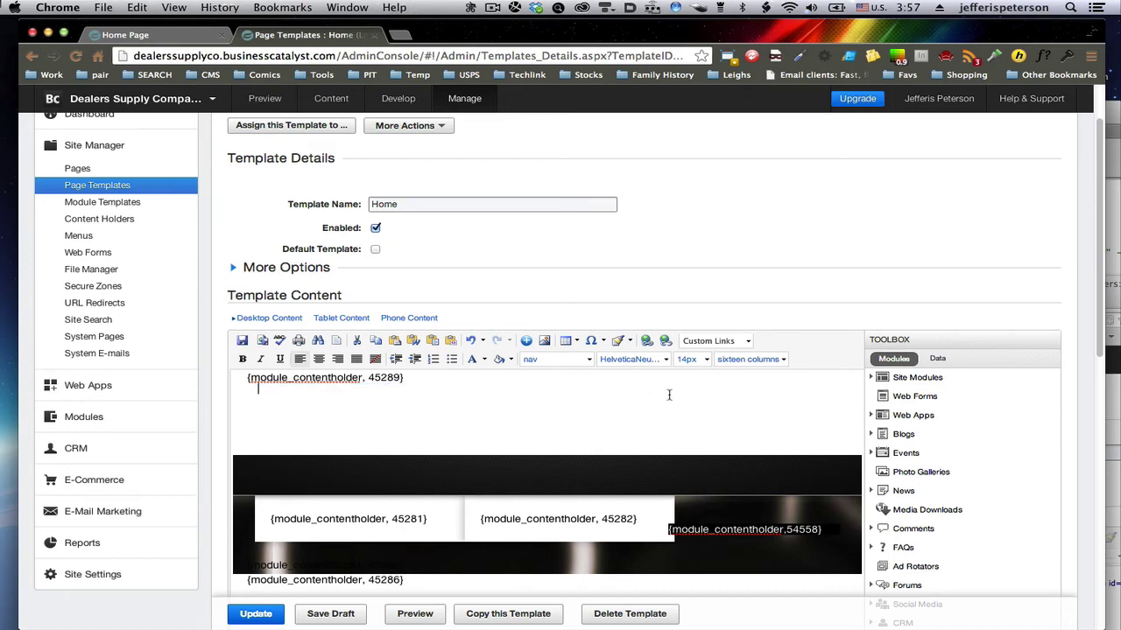
Insert the DealerMenu content holder module below the 45289 content holder in the Home template
click(872, 378)
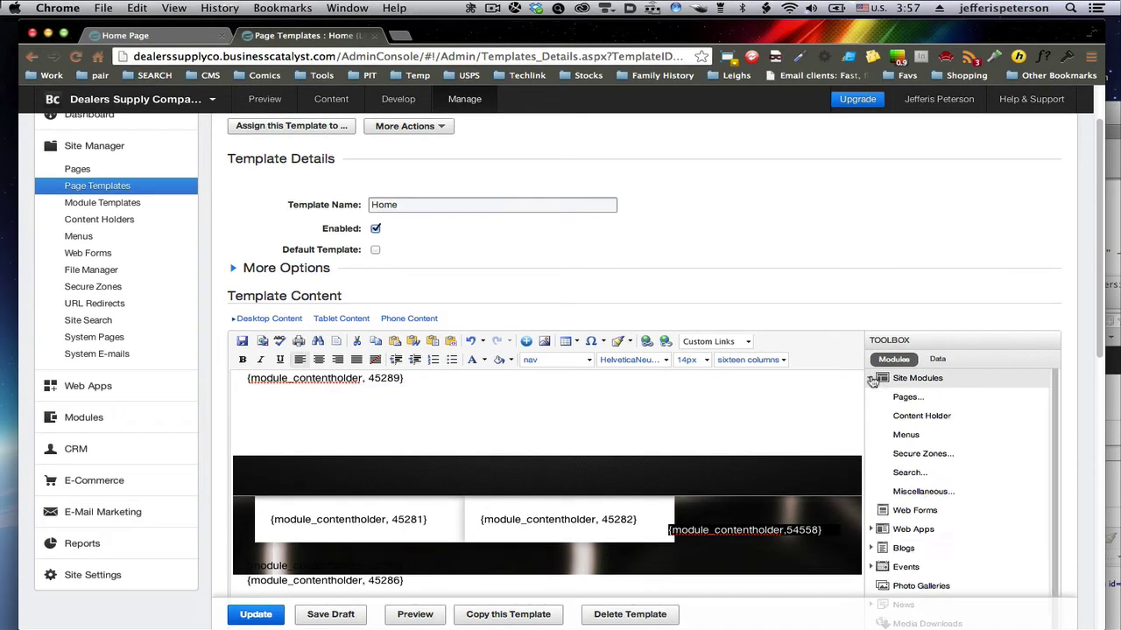
click(901, 418)
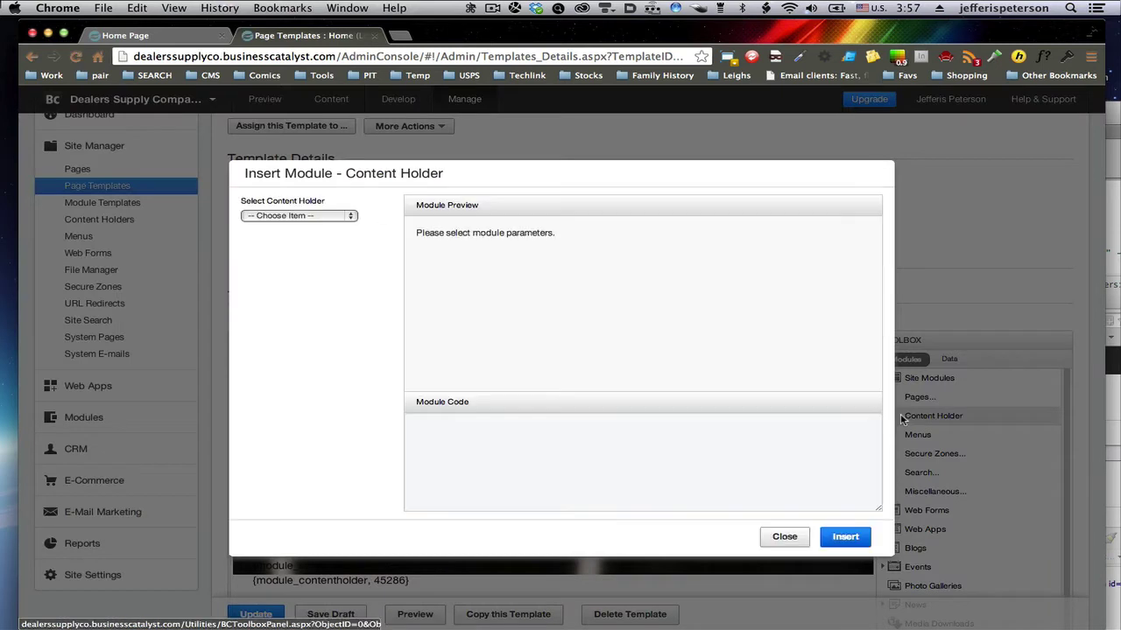
click(342, 217)
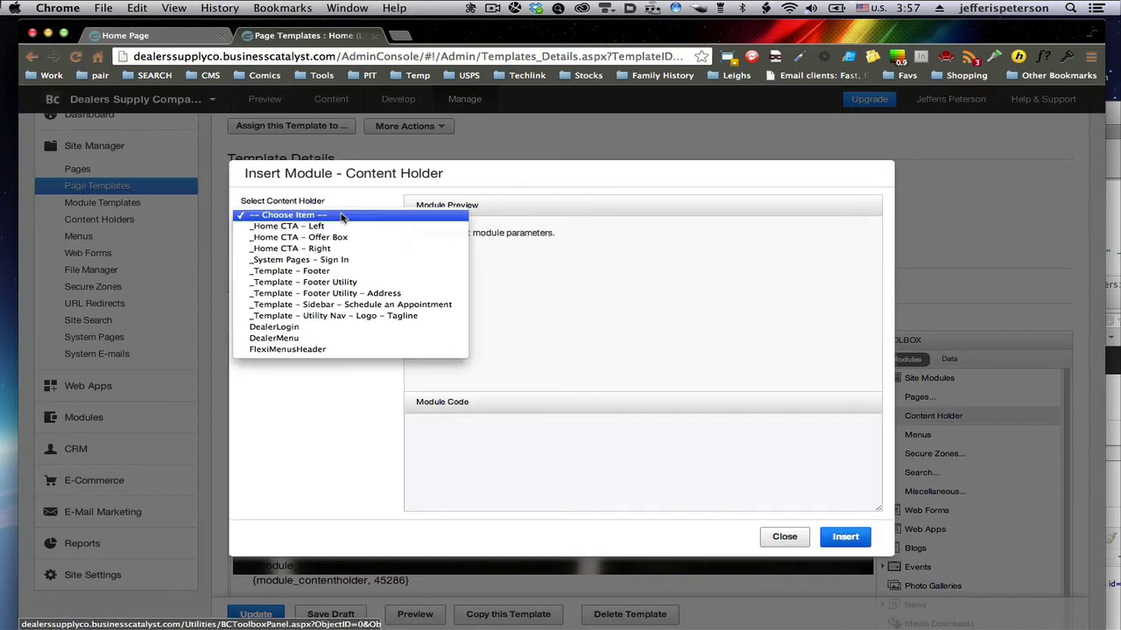
click(341, 339)
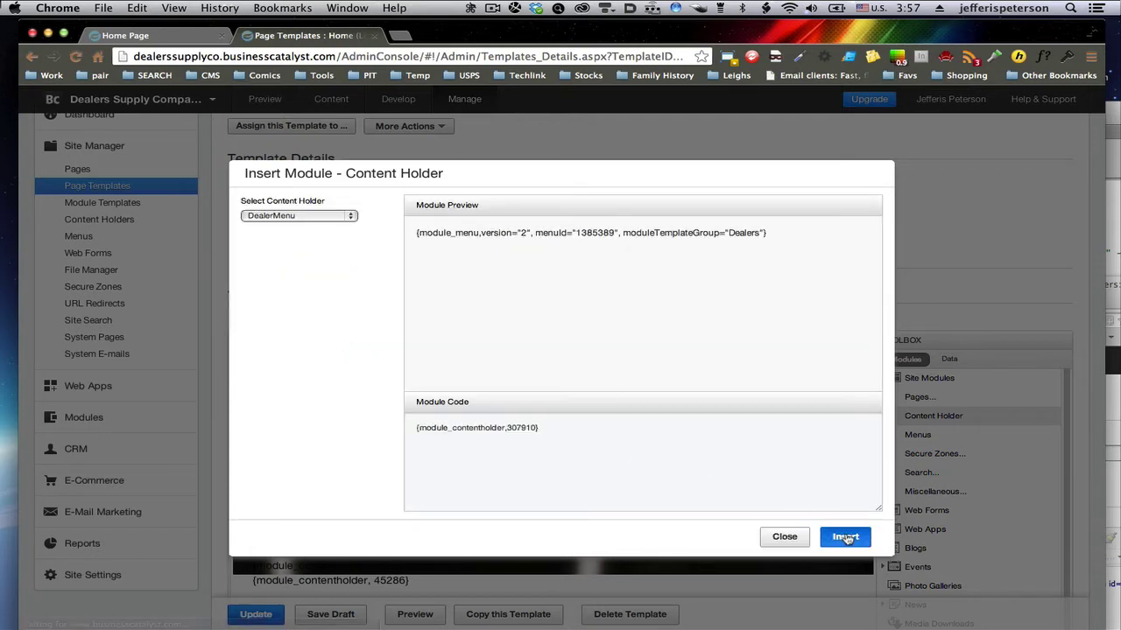
click(846, 539)
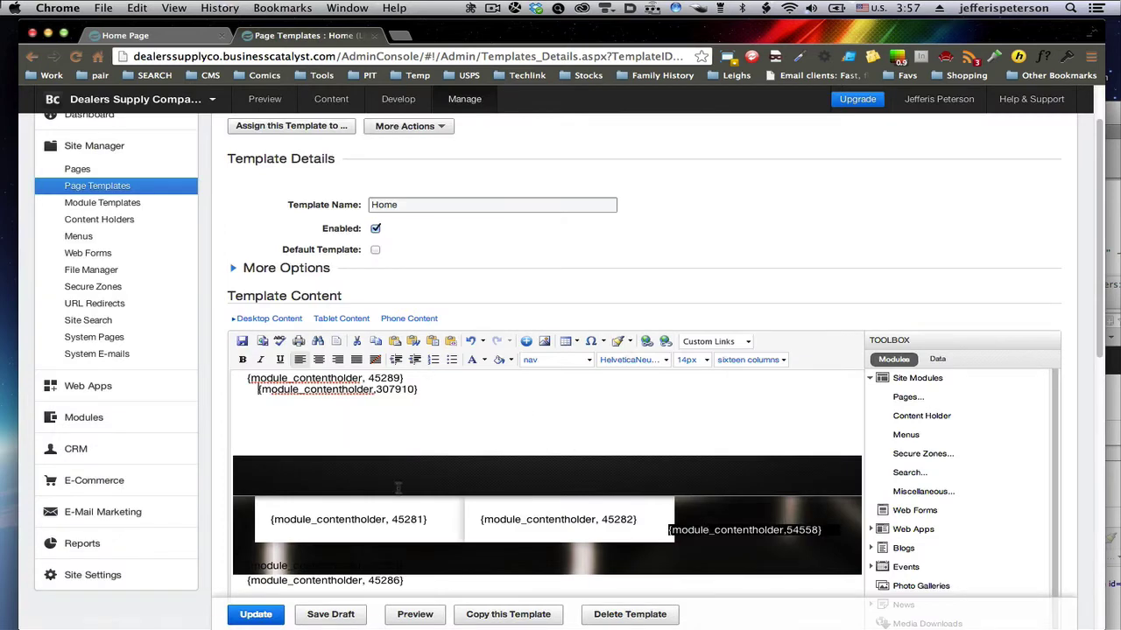
Examine the Home template's HTML source for the FlexiMenus script and stylesheet links in the head and the module_menu tag inside nav
scroll(262, 482, down, 4)
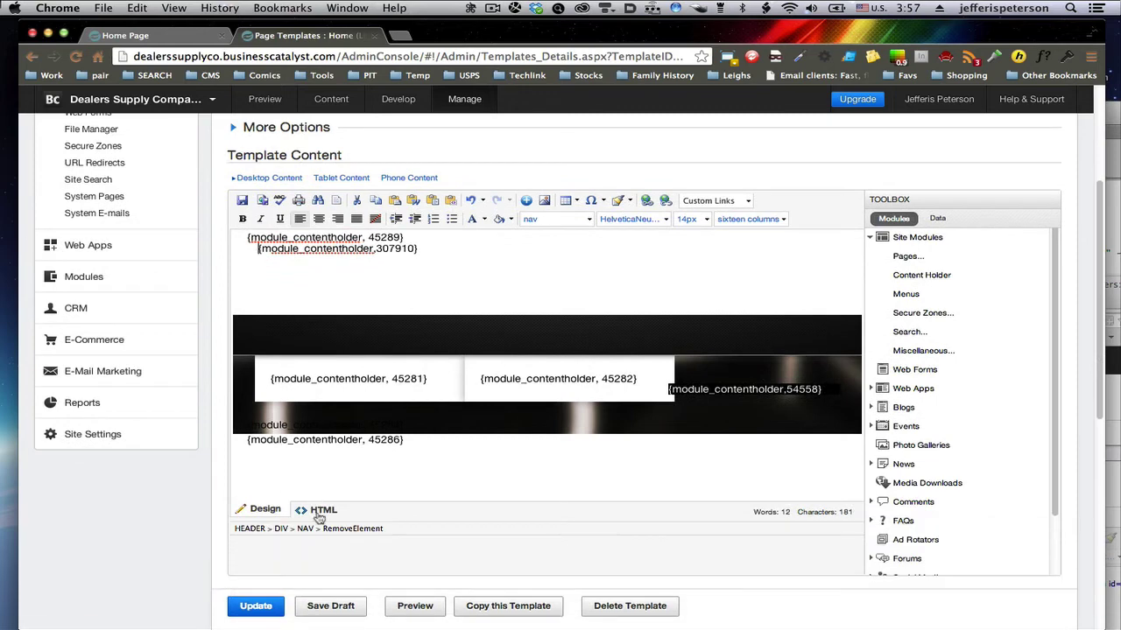
click(317, 513)
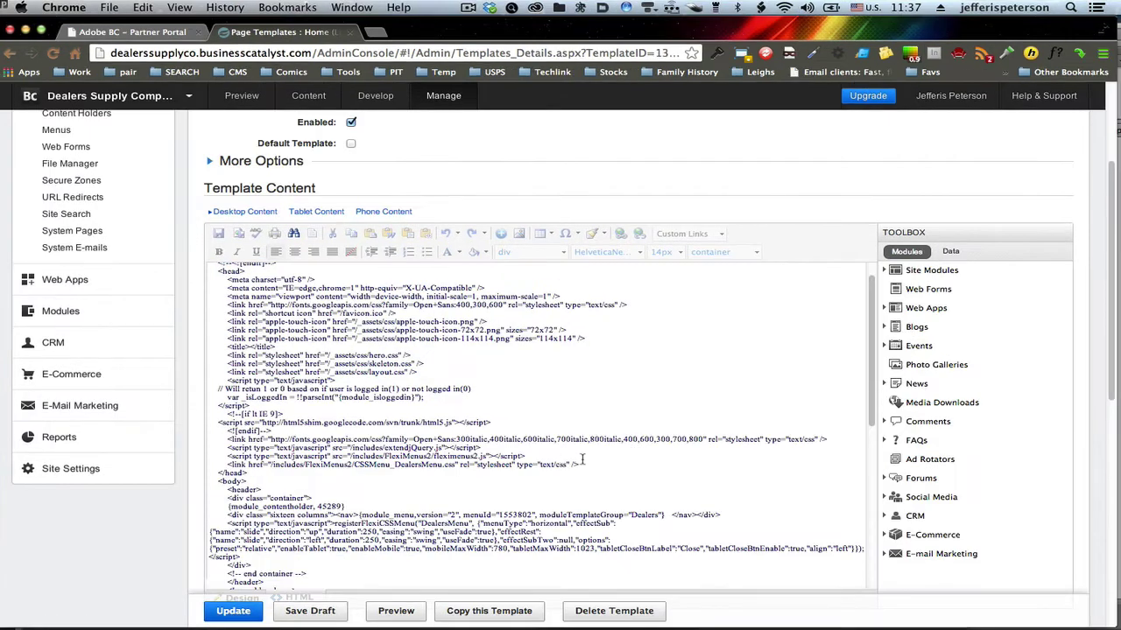
drag(582, 470, 201, 440)
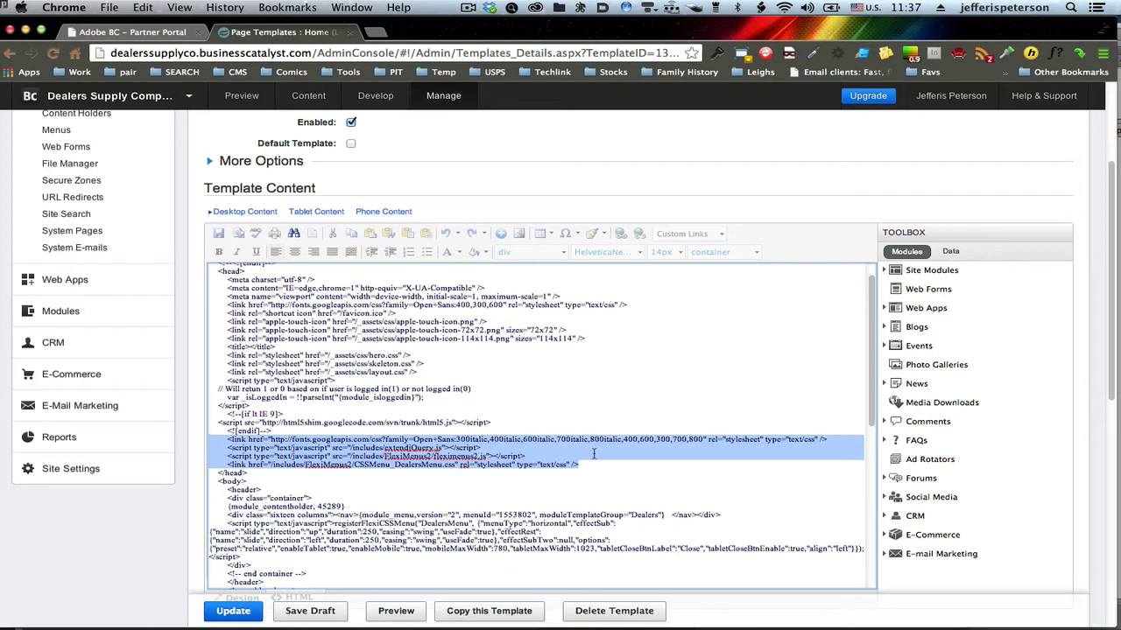
scroll(386, 186, up, 3)
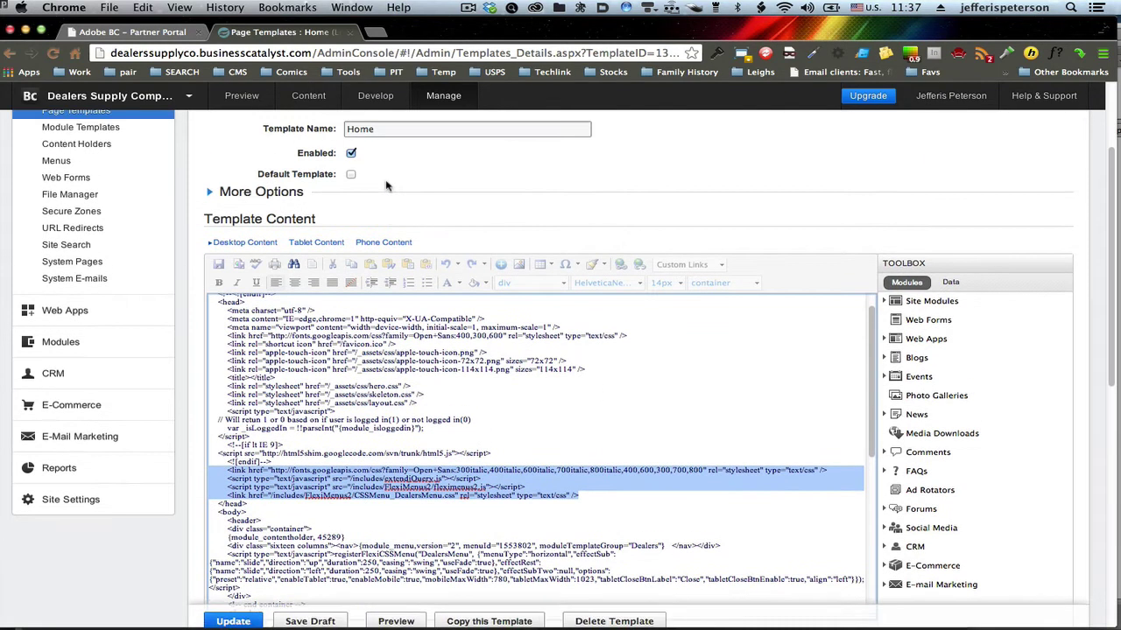
scroll(386, 186, up, 1)
scroll(387, 186, down, 5)
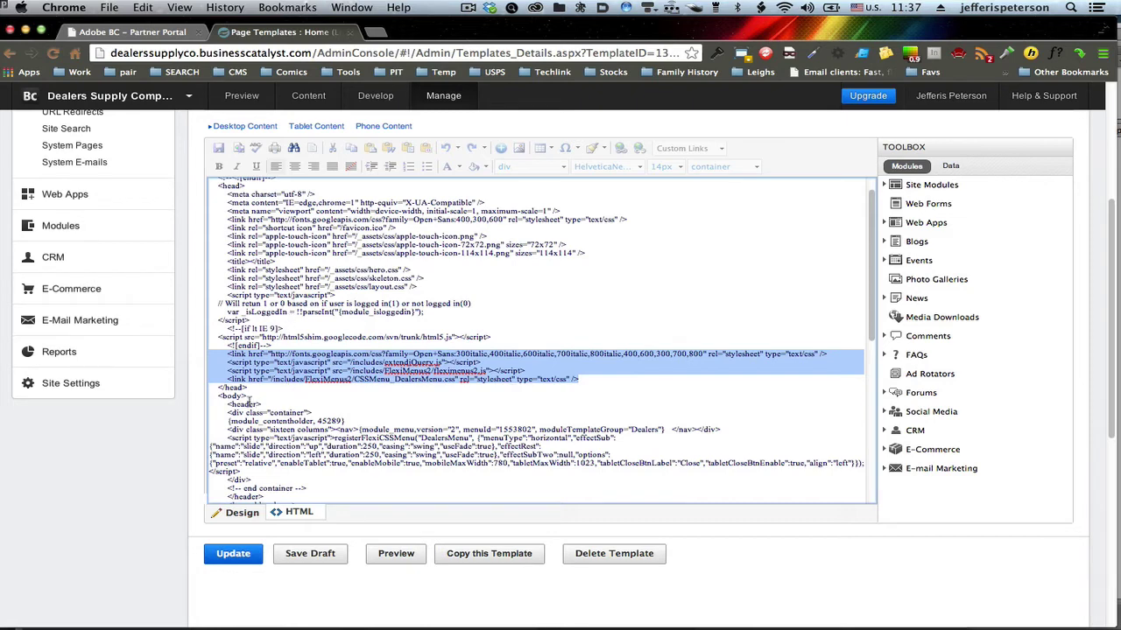
click(319, 402)
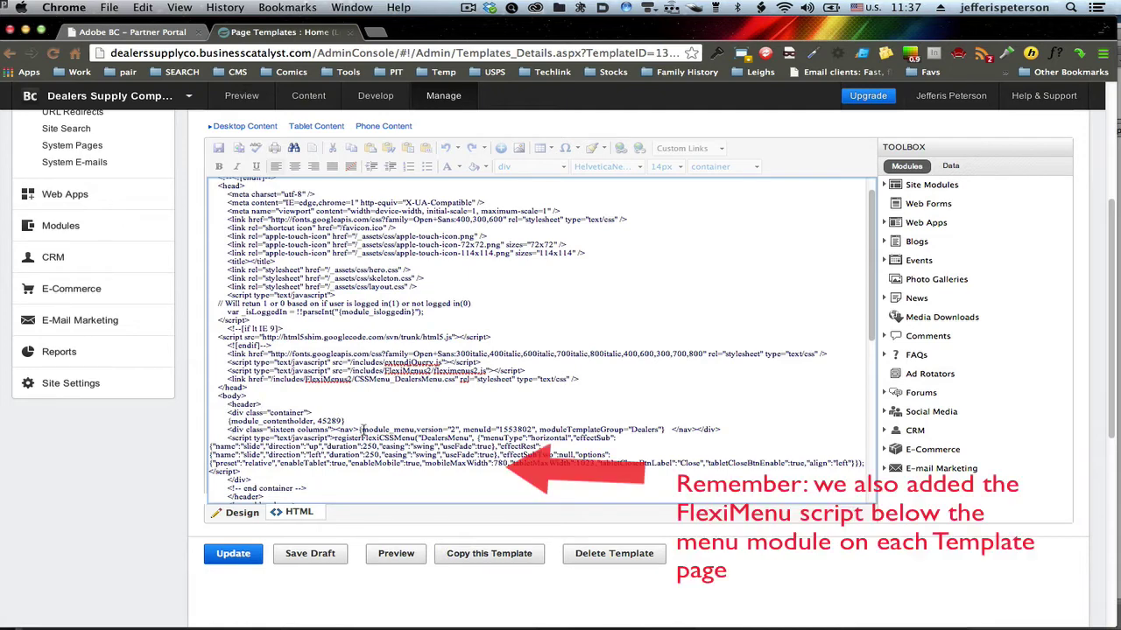
drag(359, 430, 665, 430)
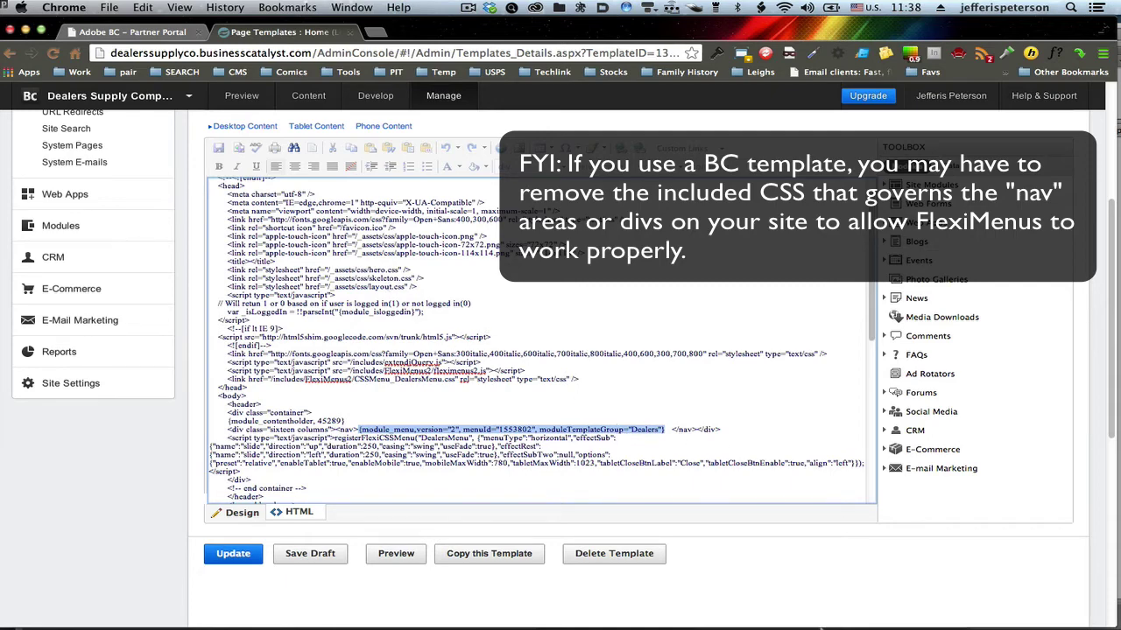
Switch to Dreamweaver, open container.html from the local ModuleTemplates/Menu/Dealers folder, and move the Files window clear of its code
mouse_move(802, 606)
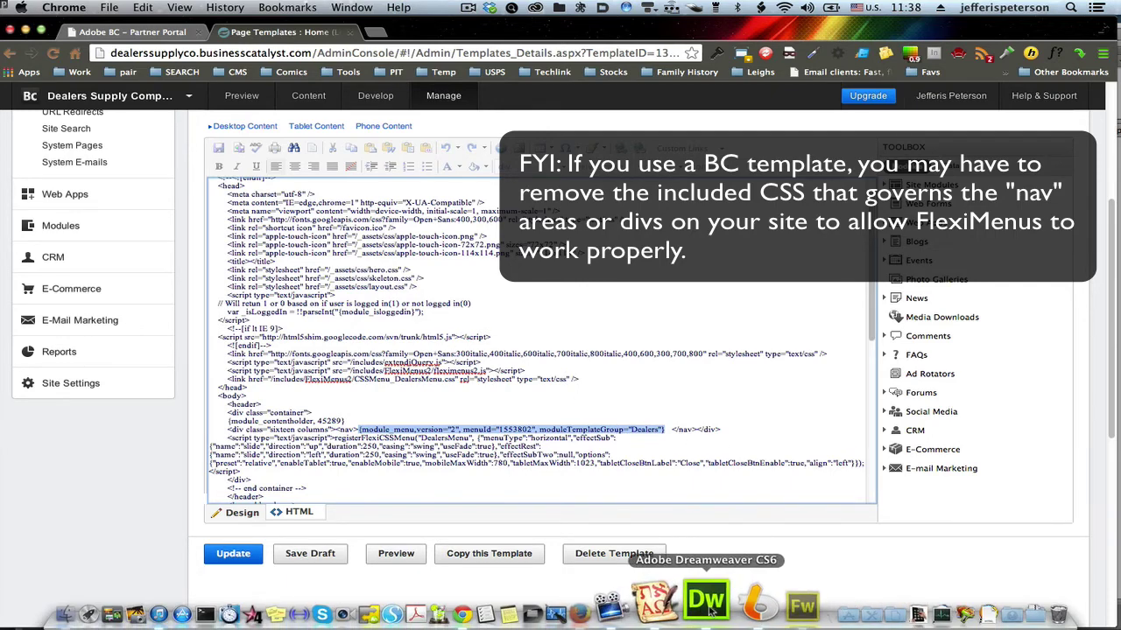
click(704, 604)
scroll(641, 350, down, 2)
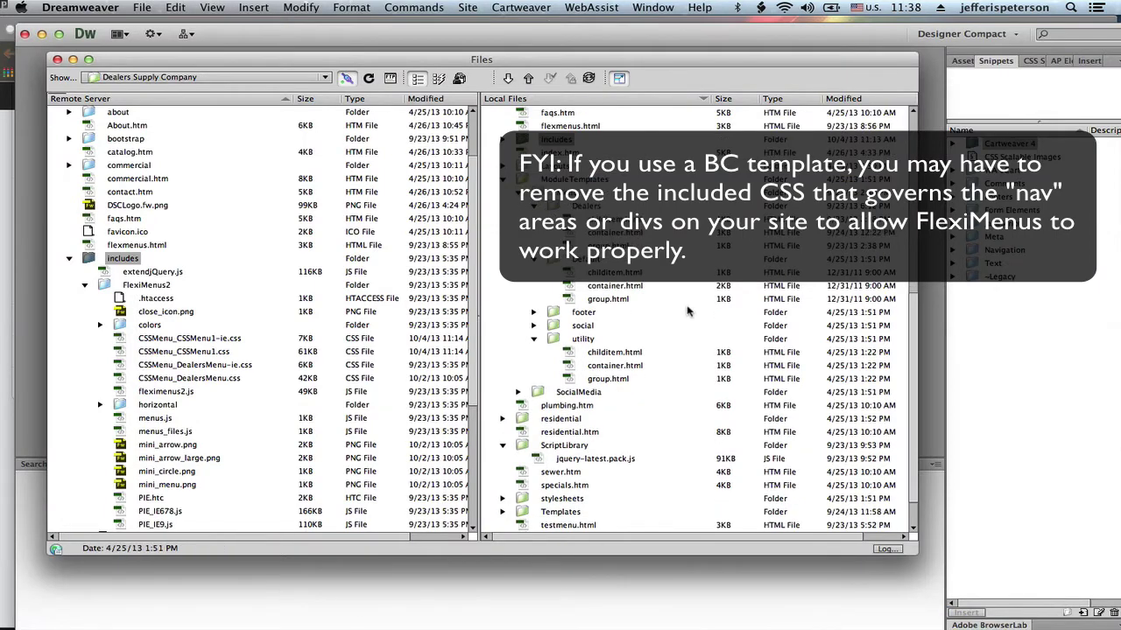
scroll(687, 310, up, 5)
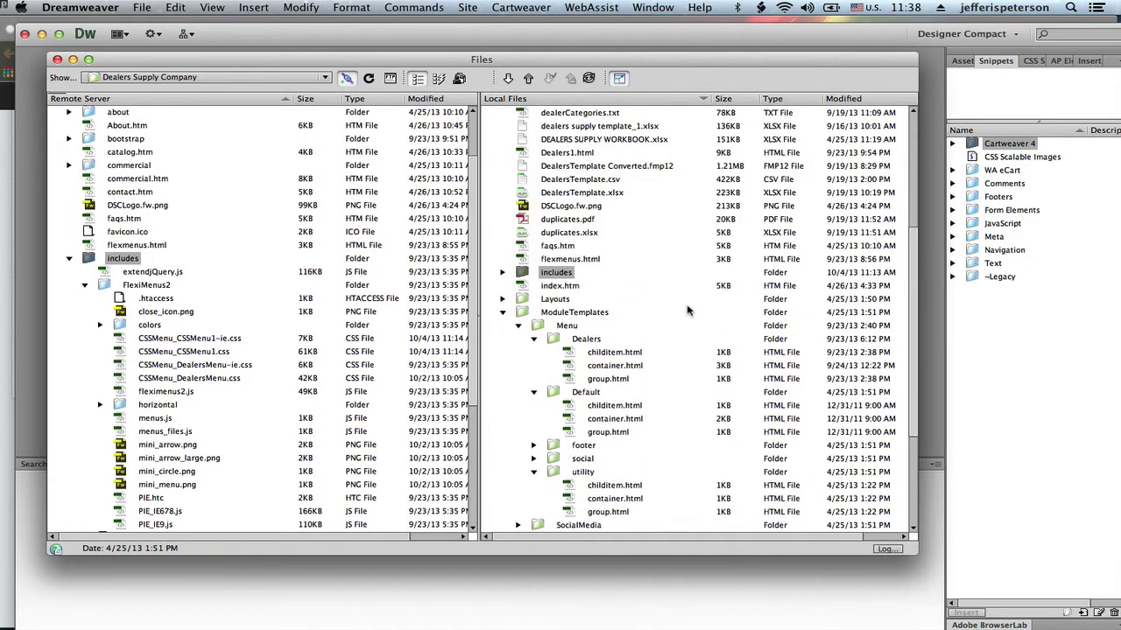
scroll(687, 310, up, 5)
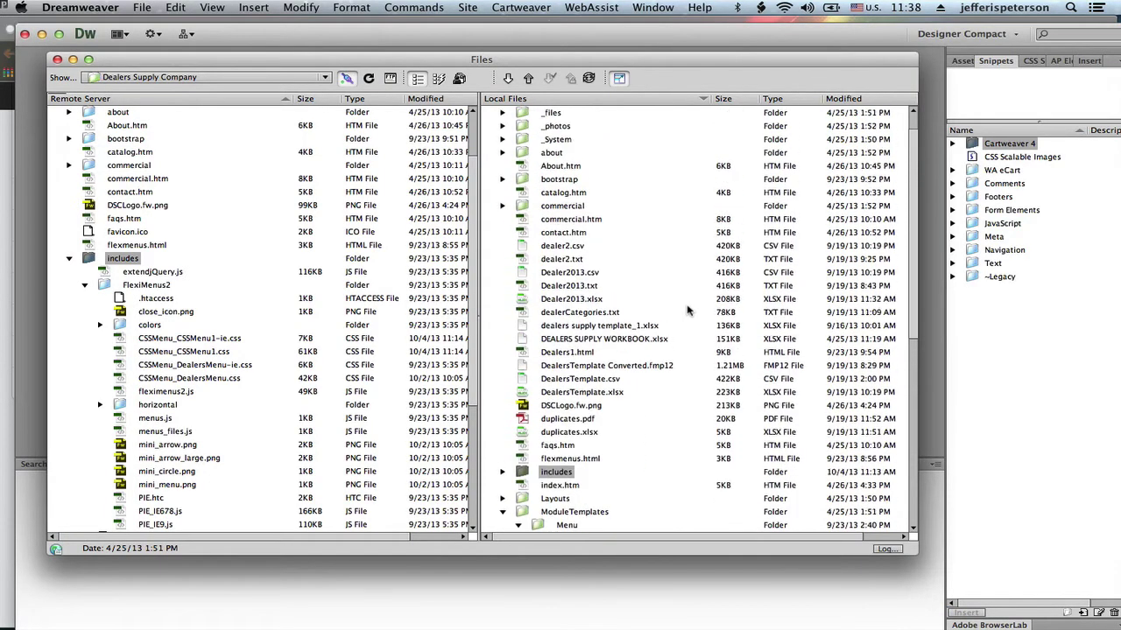
scroll(519, 258, down, 3)
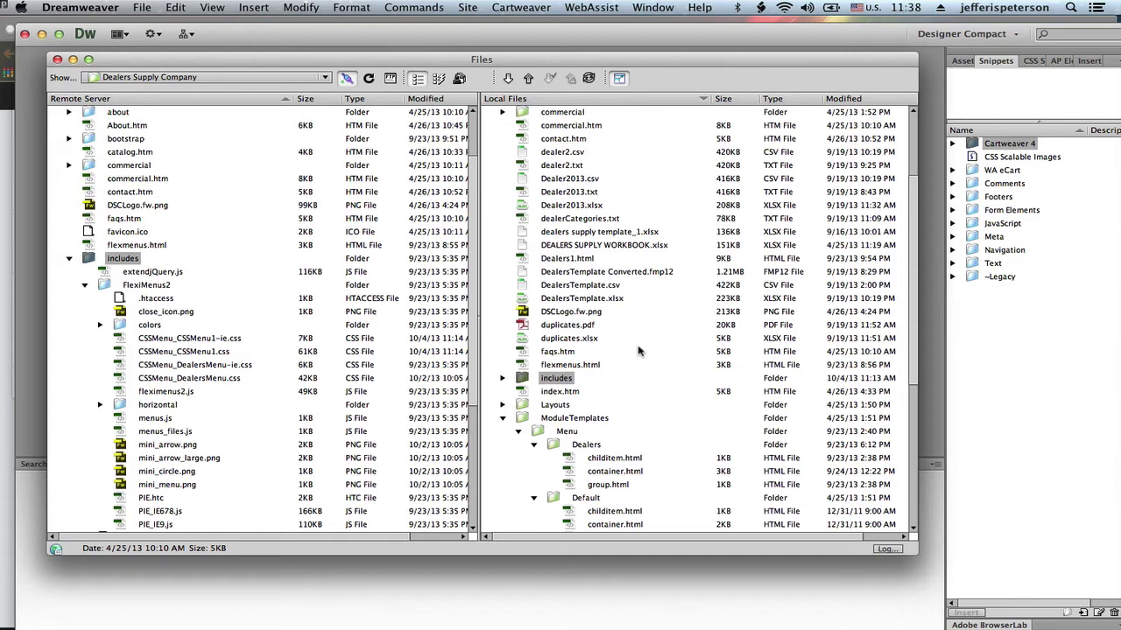
scroll(638, 351, down, 5)
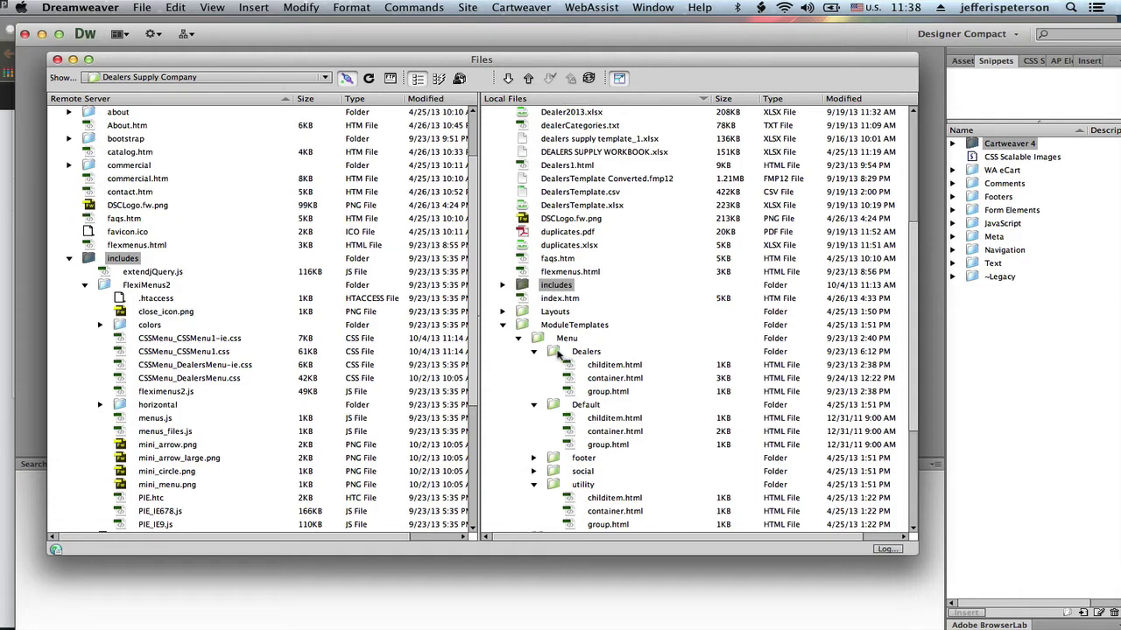
scroll(560, 354, down, 5)
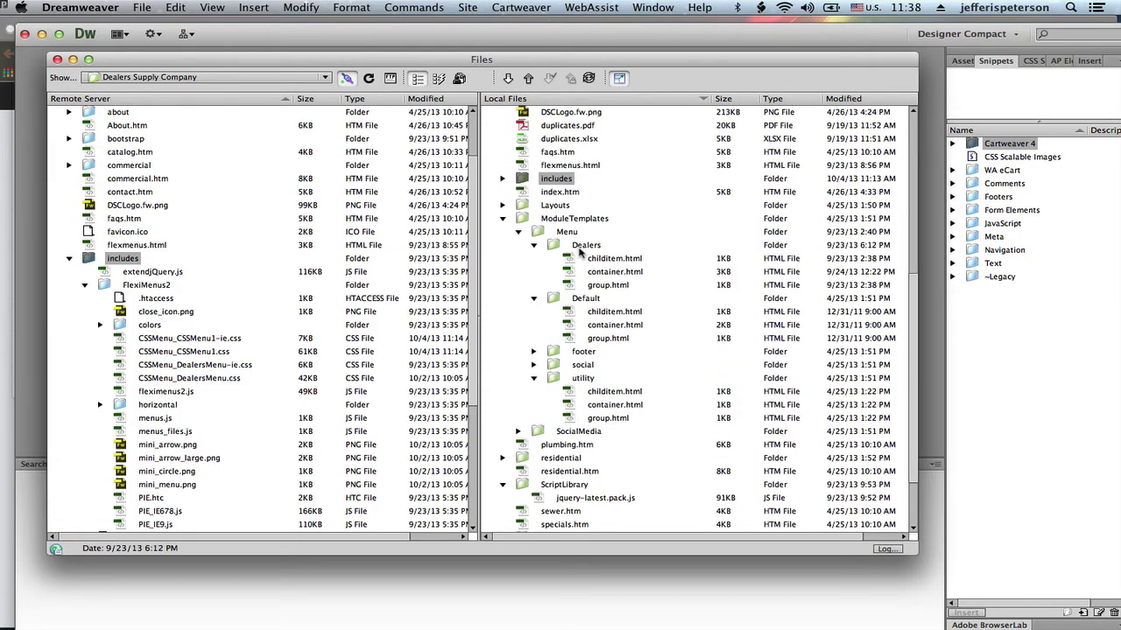
click(571, 275)
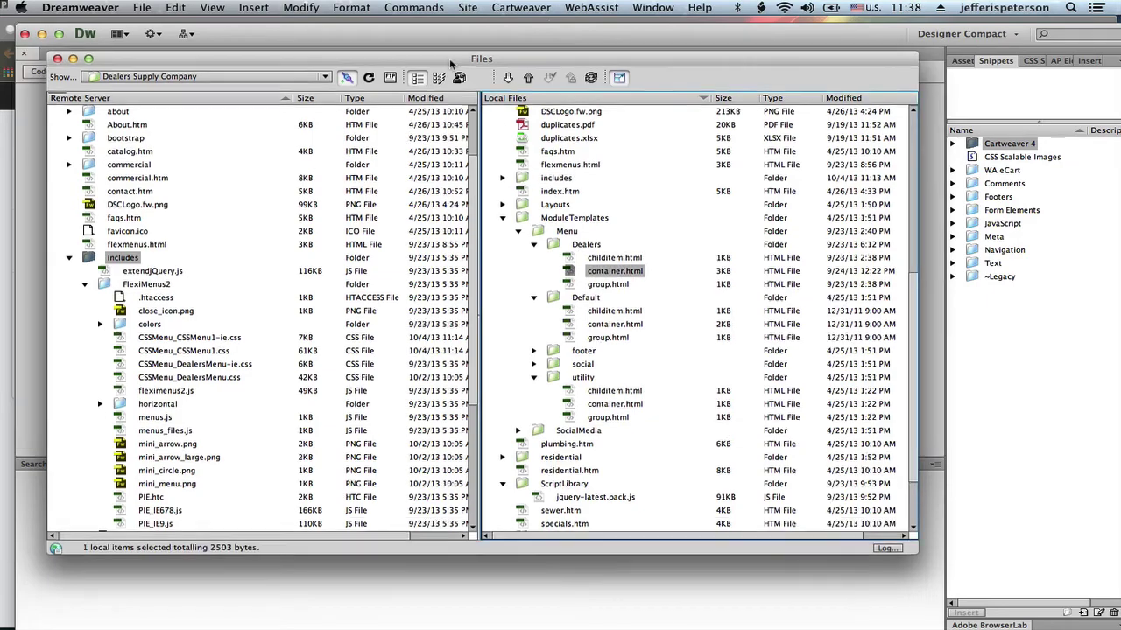
drag(449, 57, 484, 444)
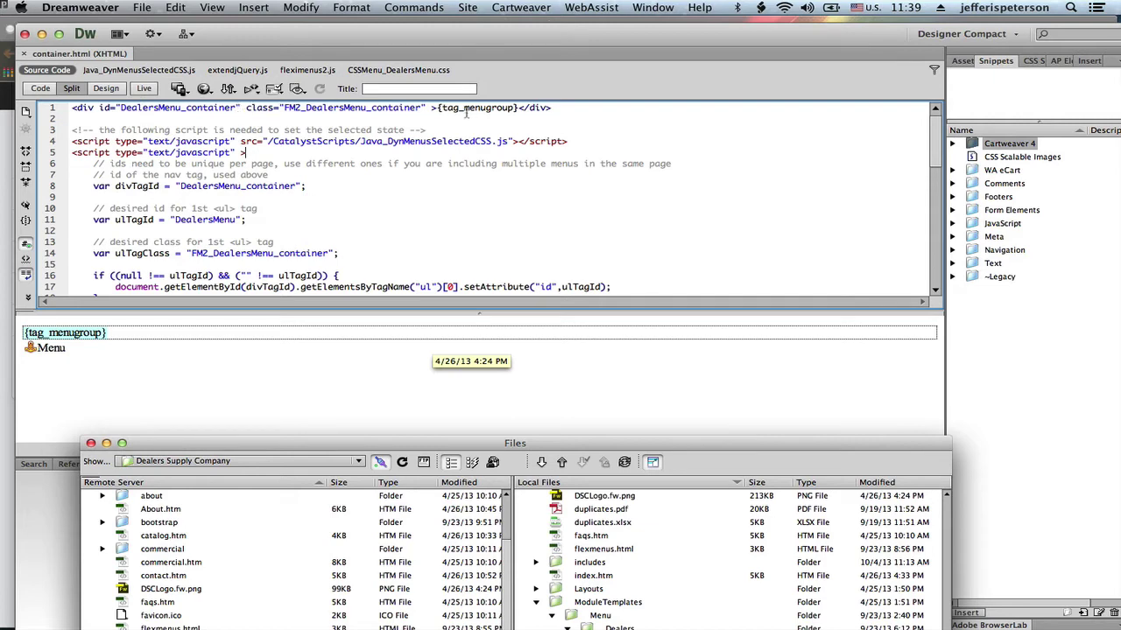
Review container.html and put the FM2_mobile_button anchor tag on its own line after the CSSMenu_DealersMenu.css link
scroll(380, 180, down, 5)
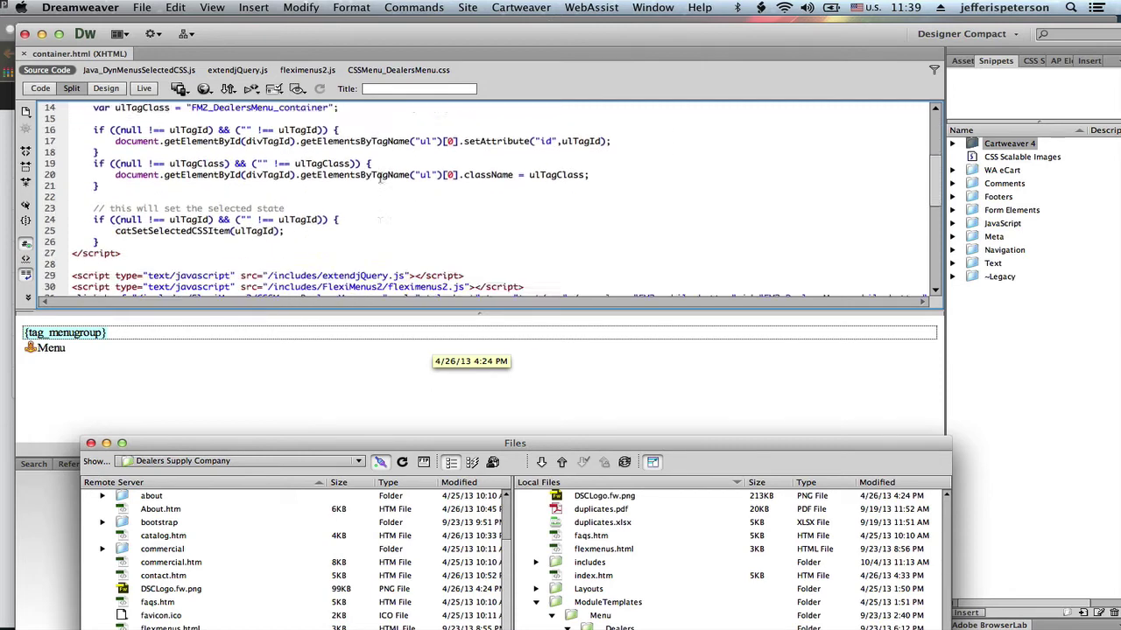
scroll(380, 175, up, 5)
scroll(380, 173, up, 1)
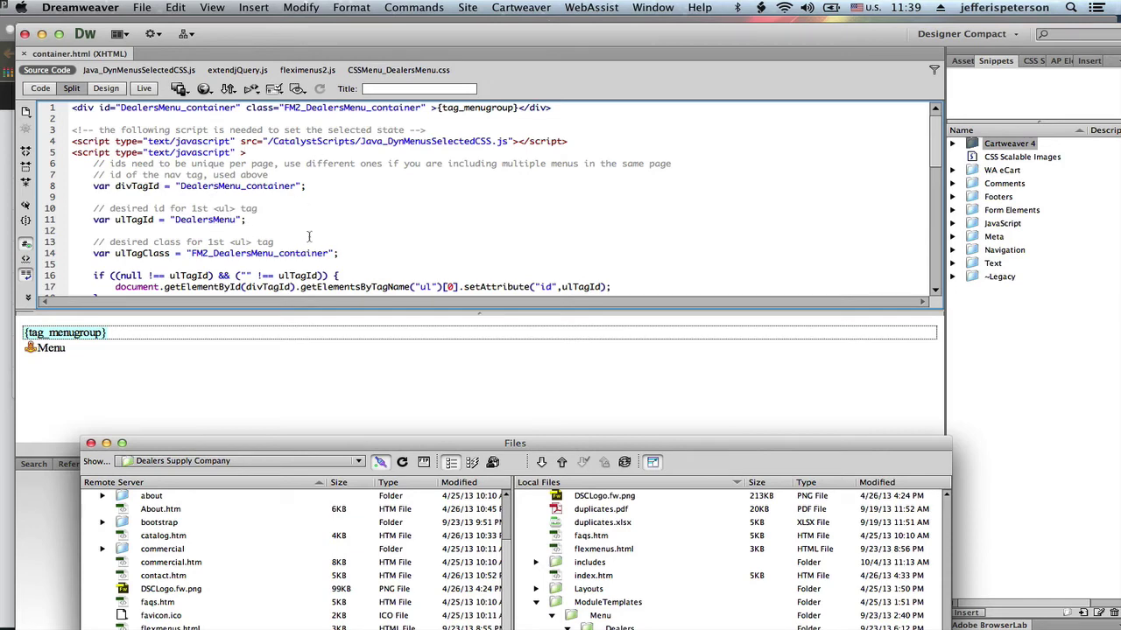
scroll(395, 202, down, 7)
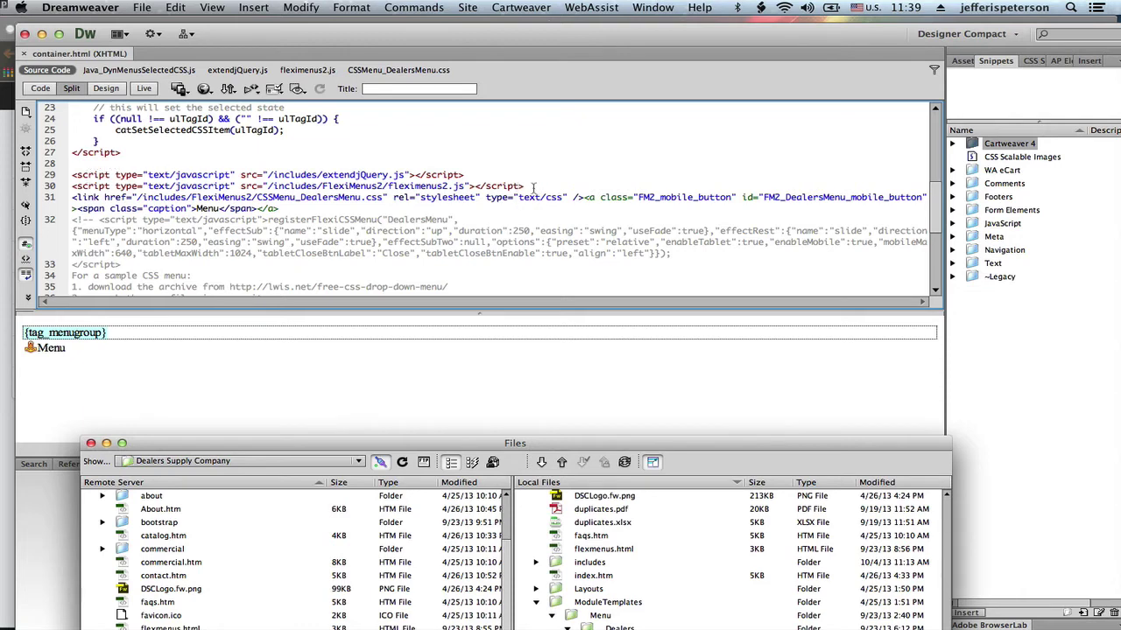
click(584, 197)
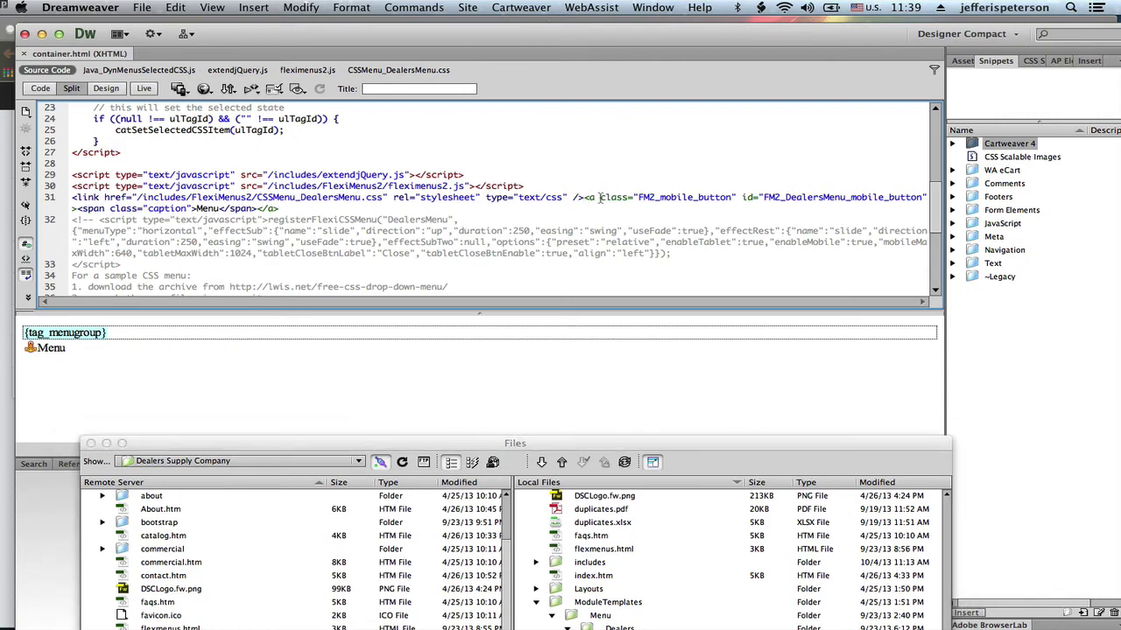
key(Return)
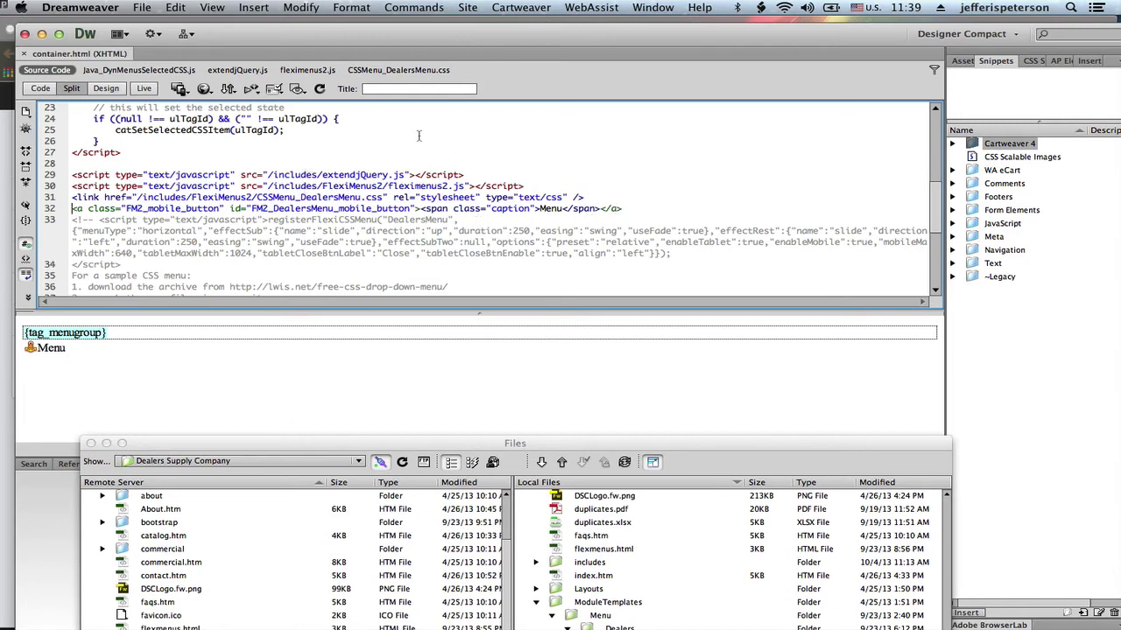
Move the Files window back up, then return to Chrome and show the Home template in Design view
drag(497, 443, 469, 106)
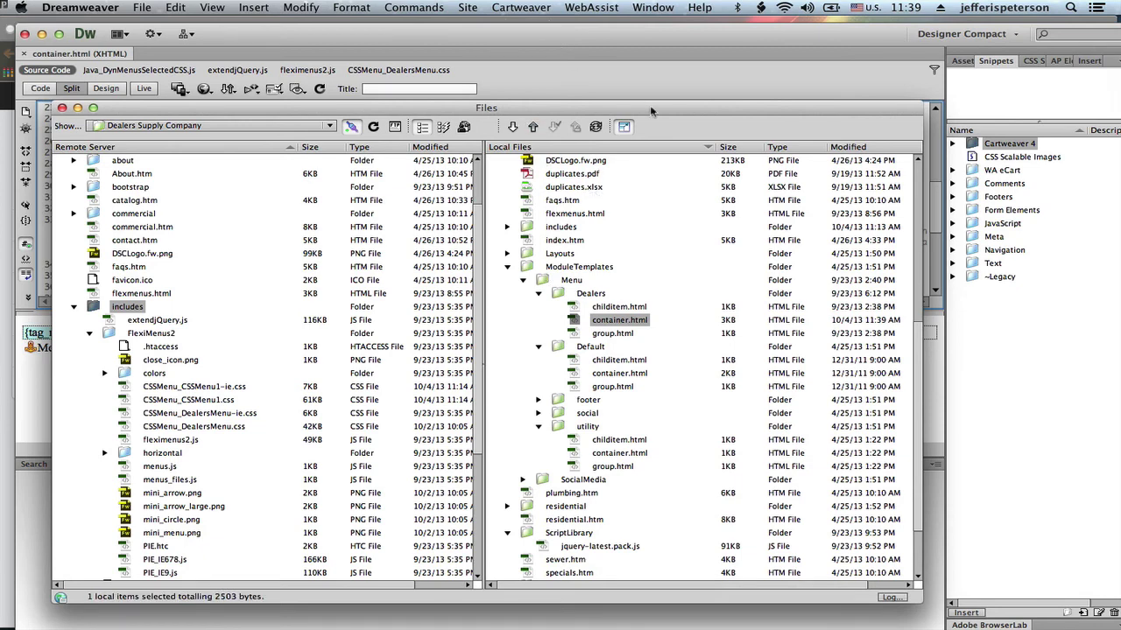
click(764, 35)
key(super+Tab)
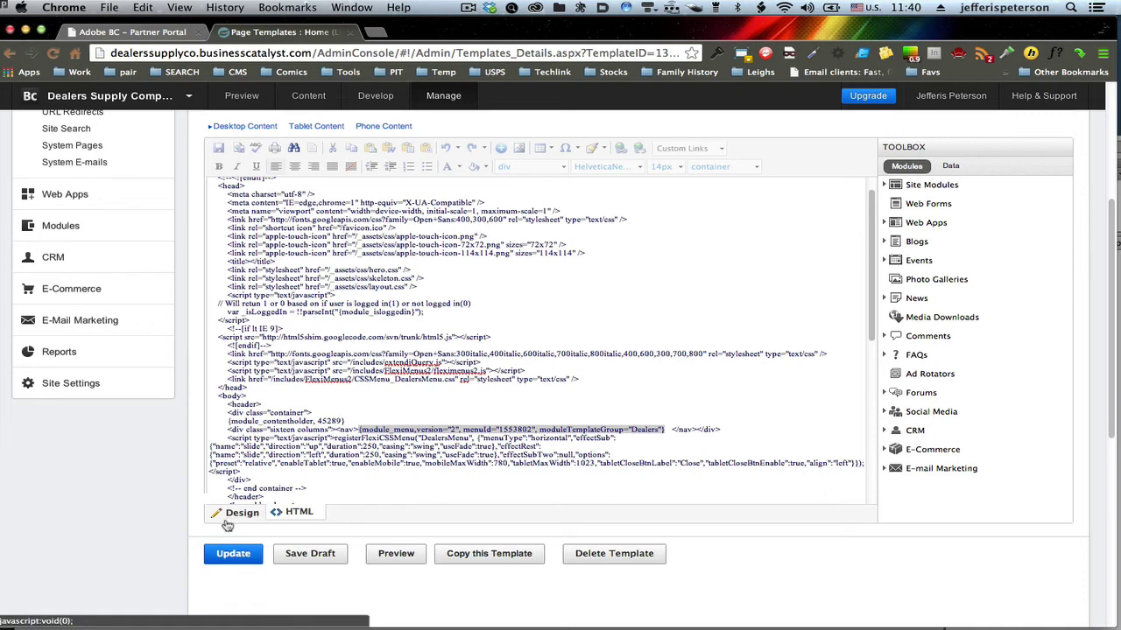
click(233, 514)
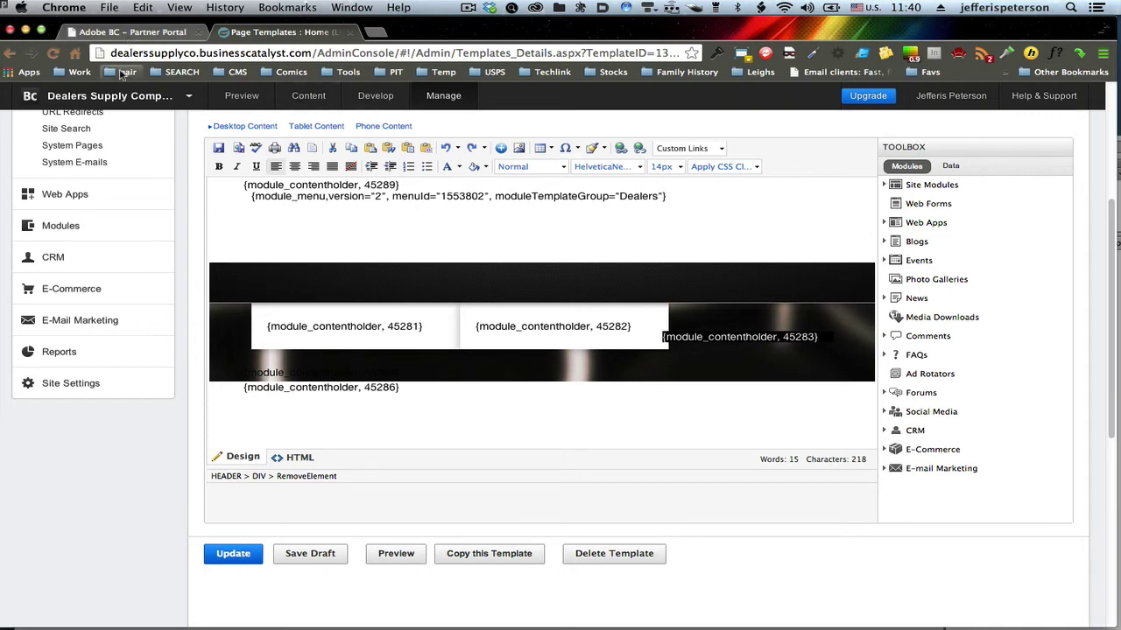
Load the live home page at dealerssupplyco.businesscatalyst.com to check its navigation menu
click(112, 96)
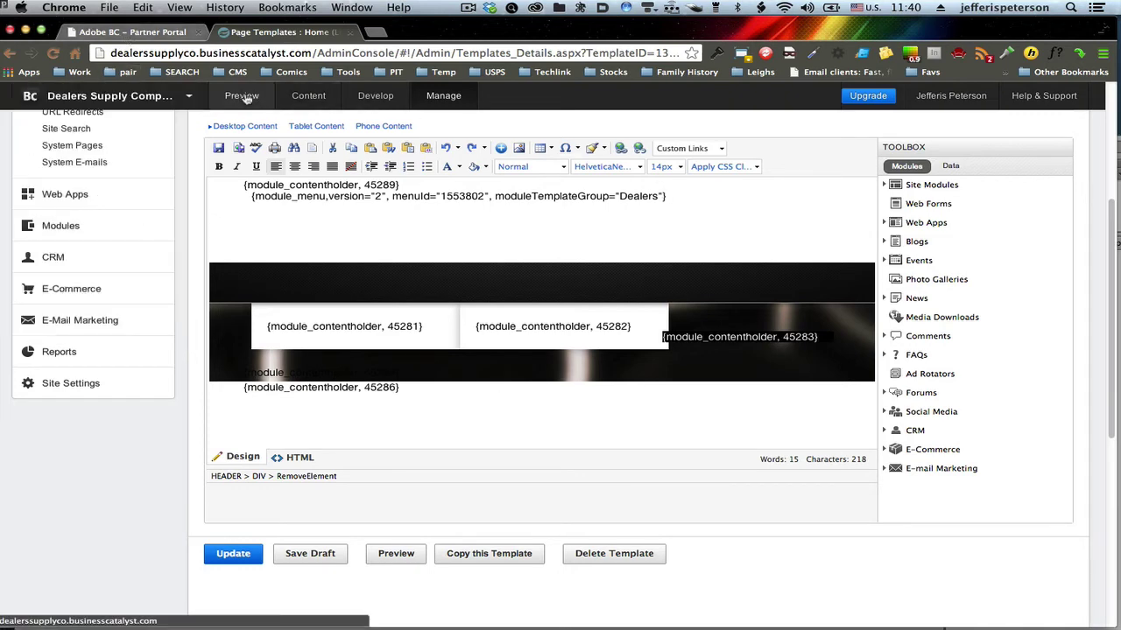
click(314, 53)
drag(314, 52, 846, 80)
key(BackSpace)
key(Return)
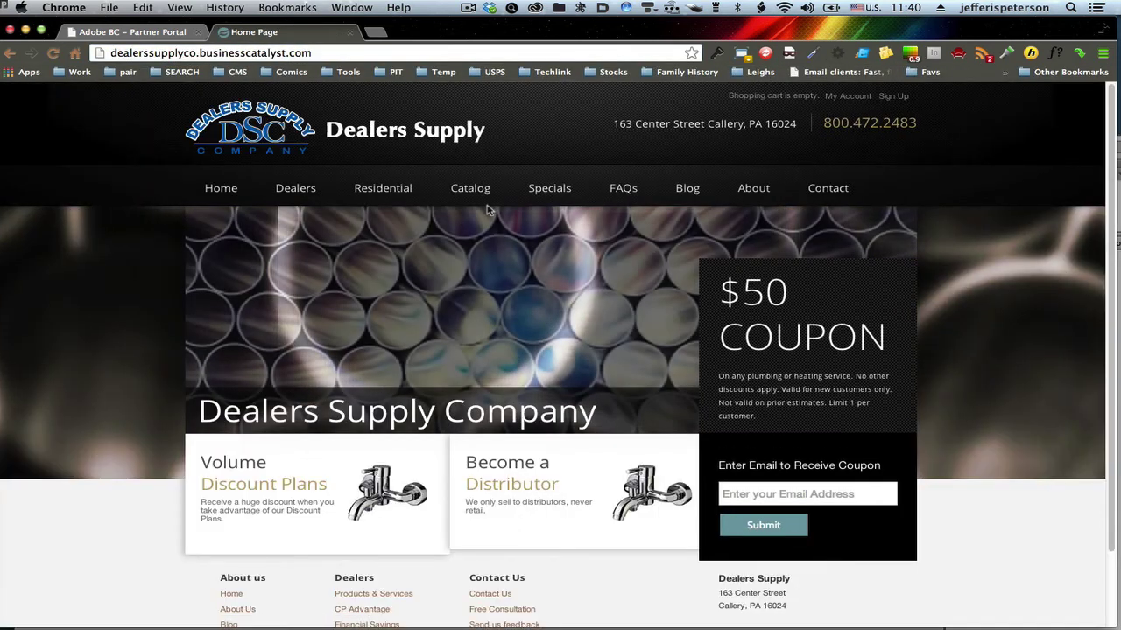
mouse_move(362, 194)
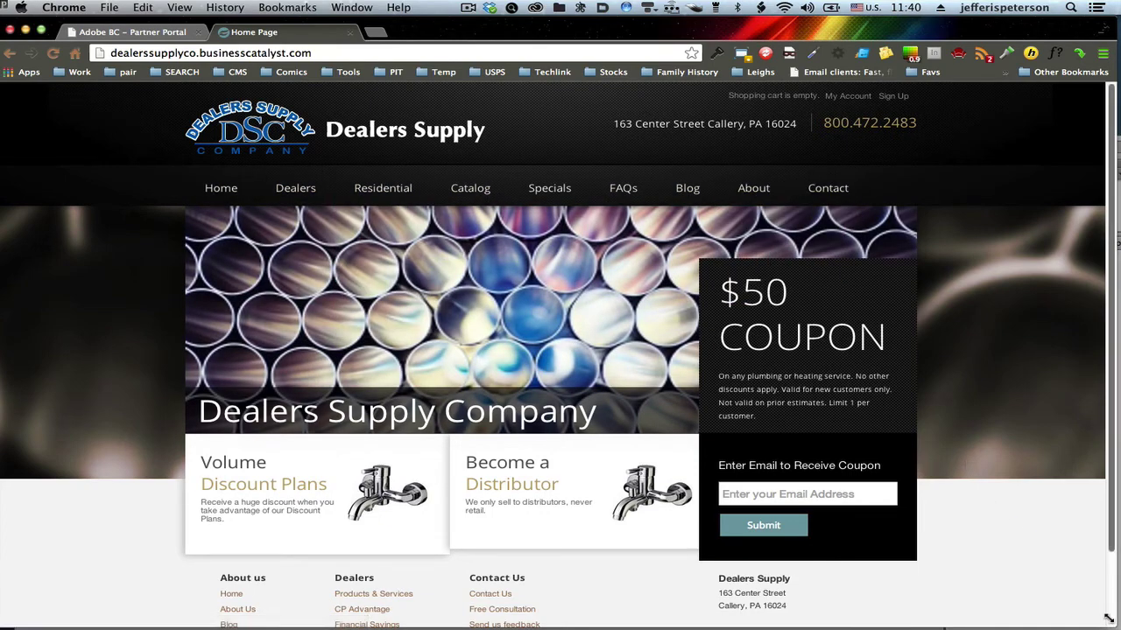
Narrow the browser window to about 651 px wide and test the mobile menu by expanding it and following its Home link
drag(1108, 619, 495, 582)
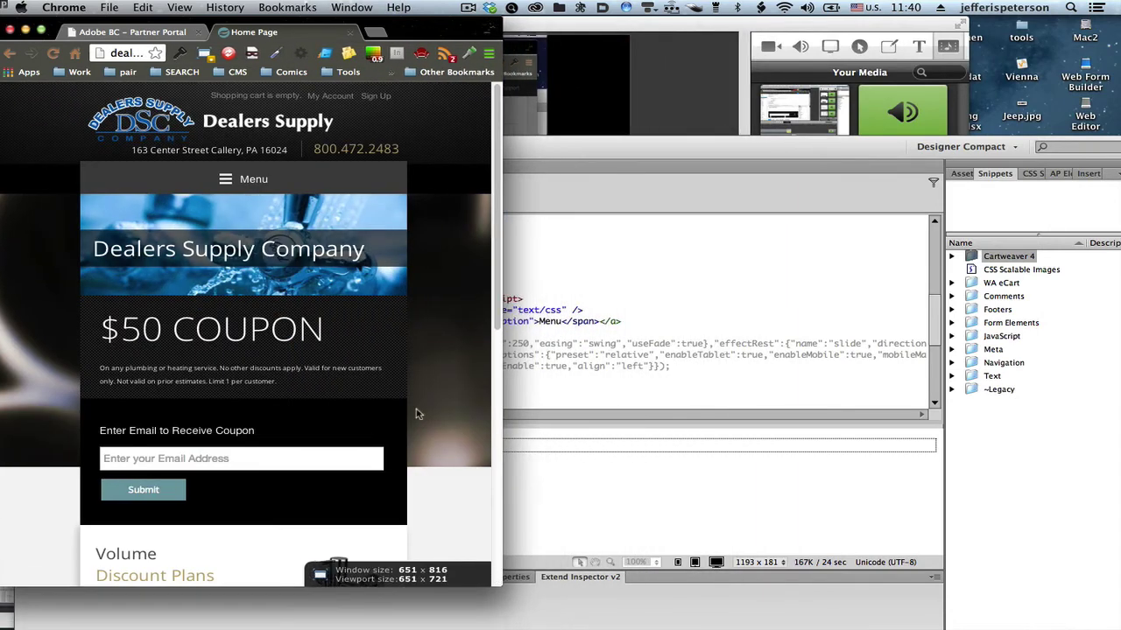
click(225, 182)
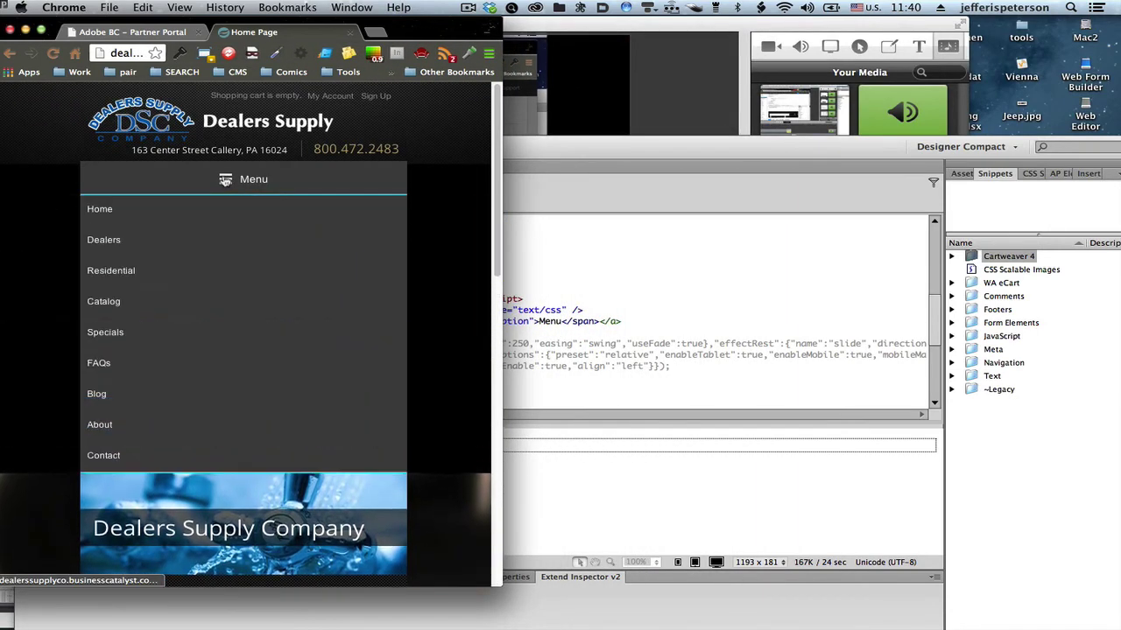
click(170, 220)
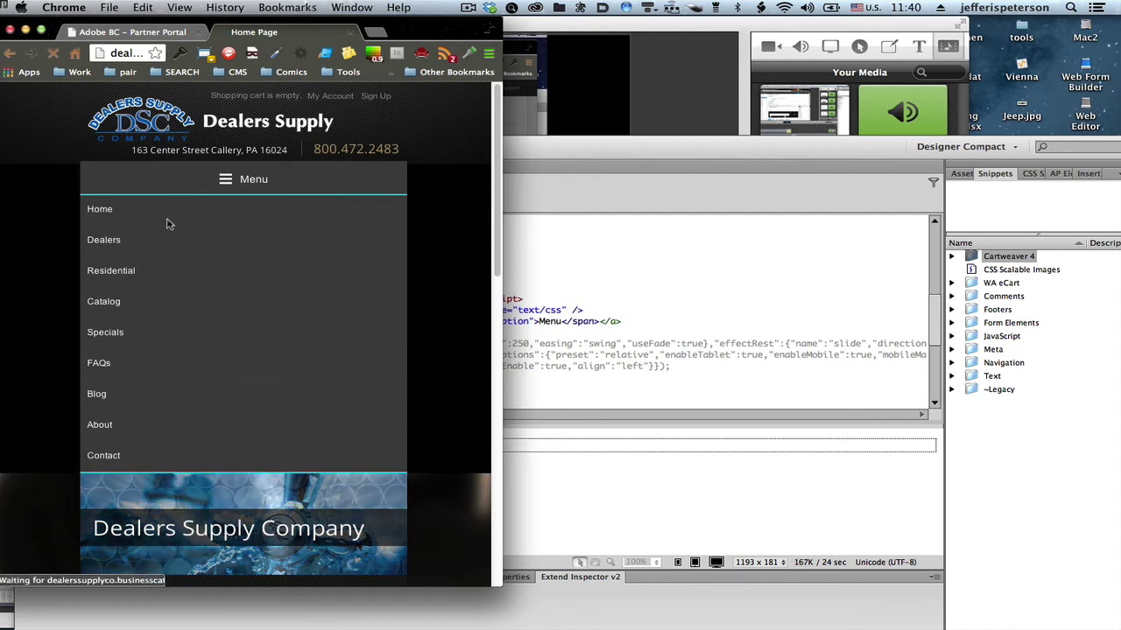
Open the FAQs page from the live site's mobile menu and move the browser window so it is fully on screen
click(238, 179)
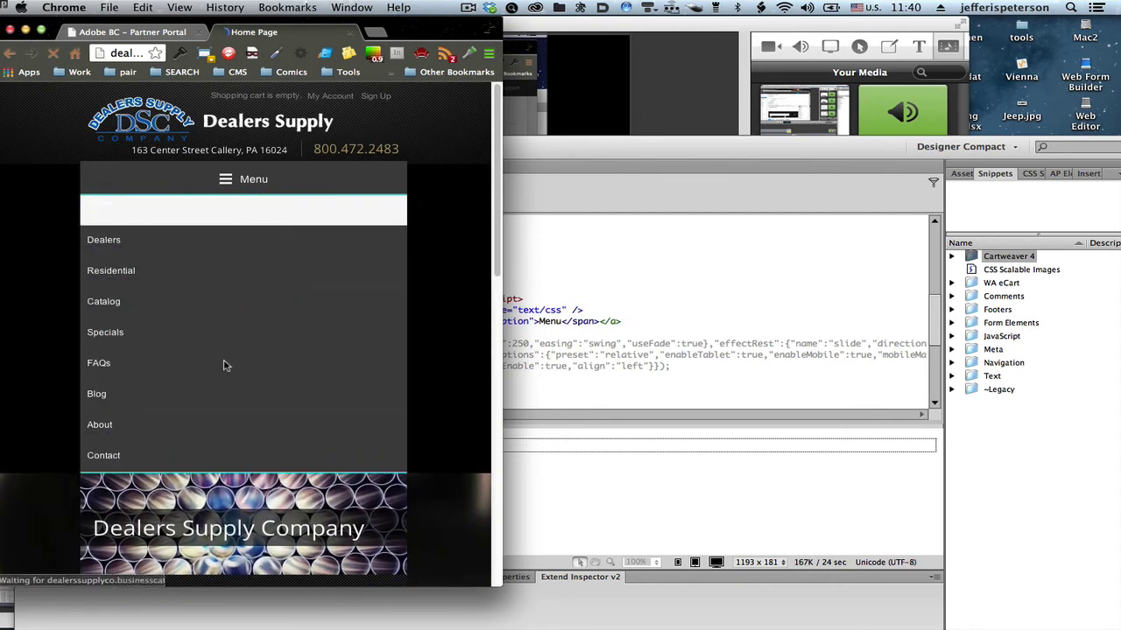
click(225, 366)
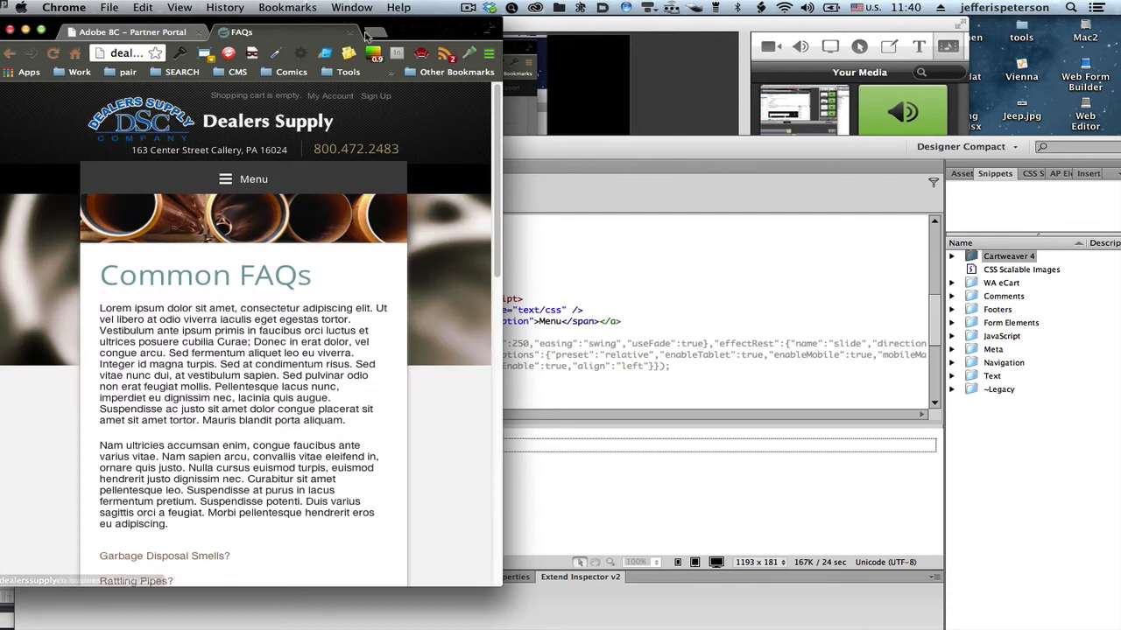
drag(246, 146, 328, 146)
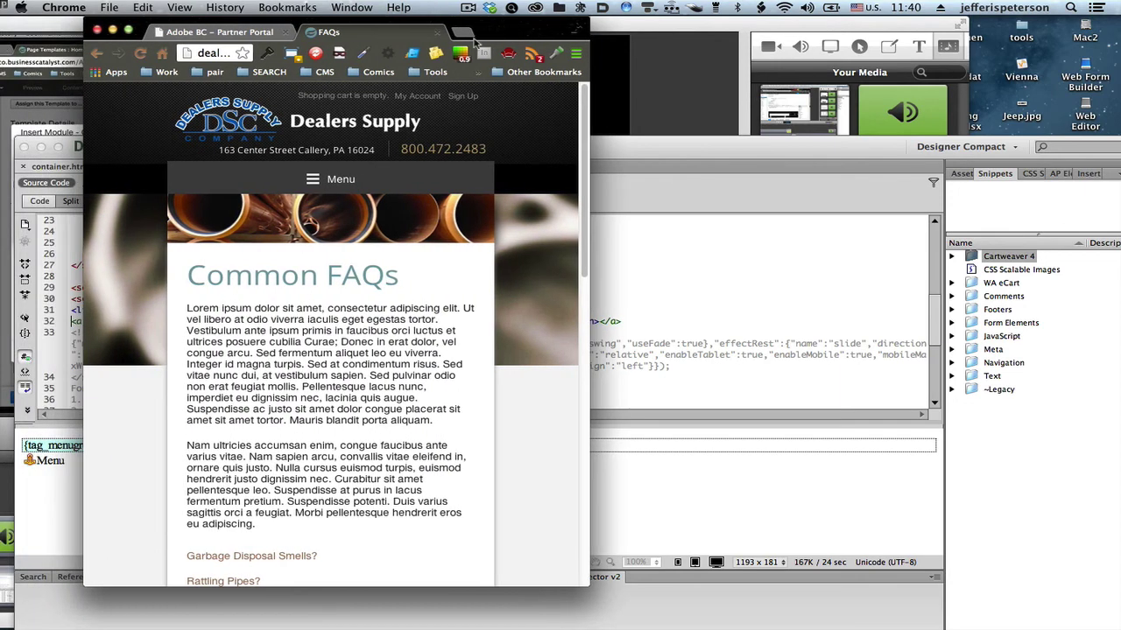
Expand the mobile menu on the FAQs page and check how the current page's FAQs item is displayed
click(324, 179)
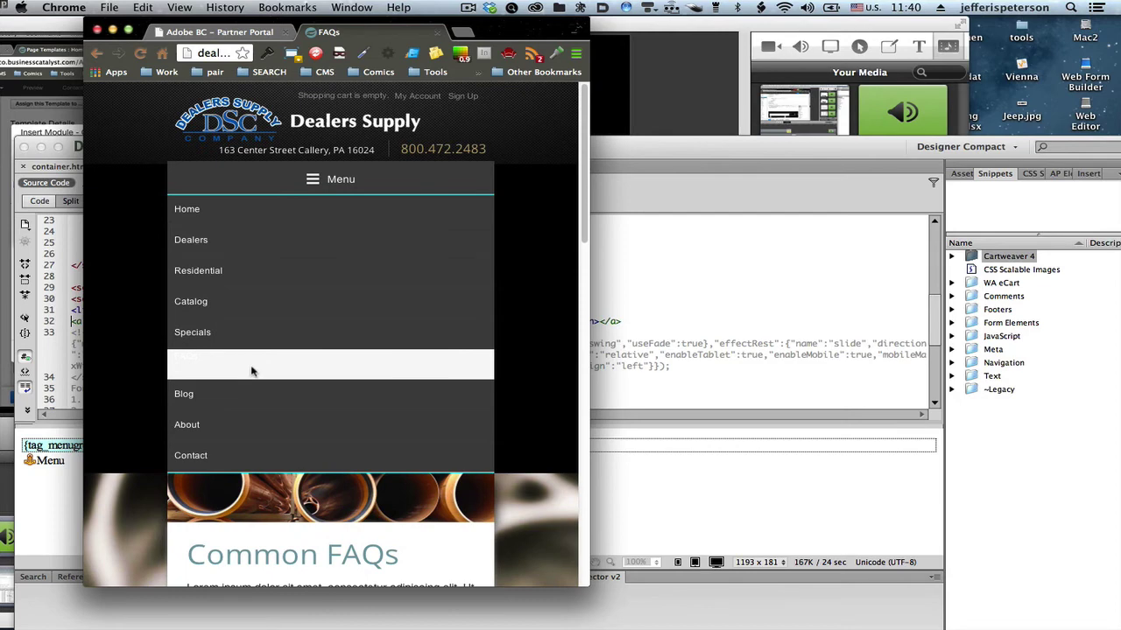
right_click(286, 369)
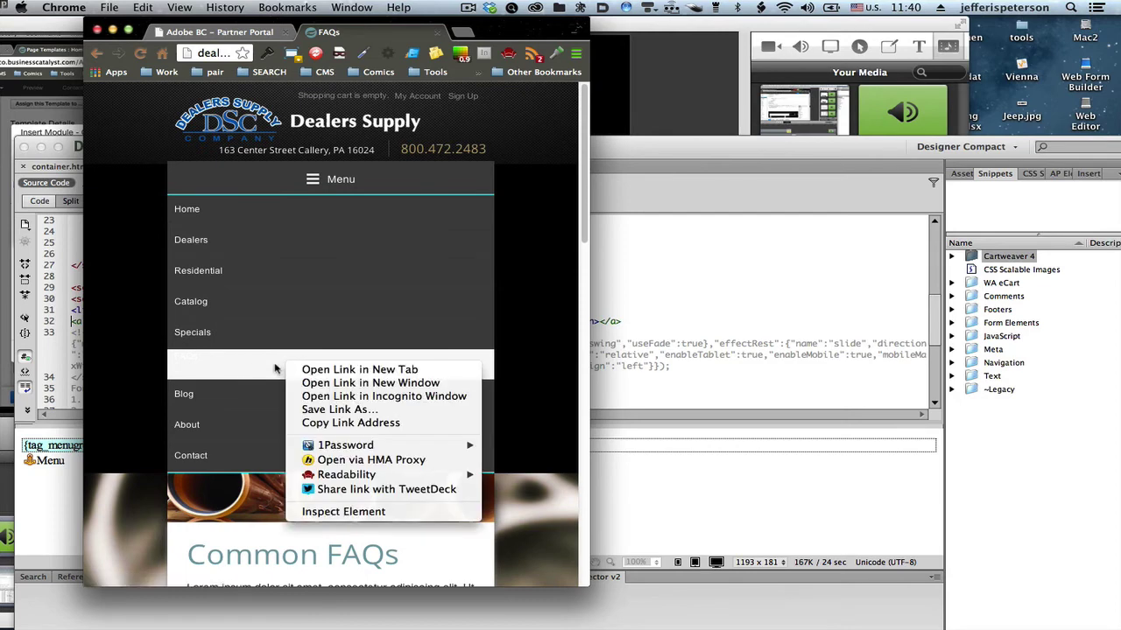
click(220, 368)
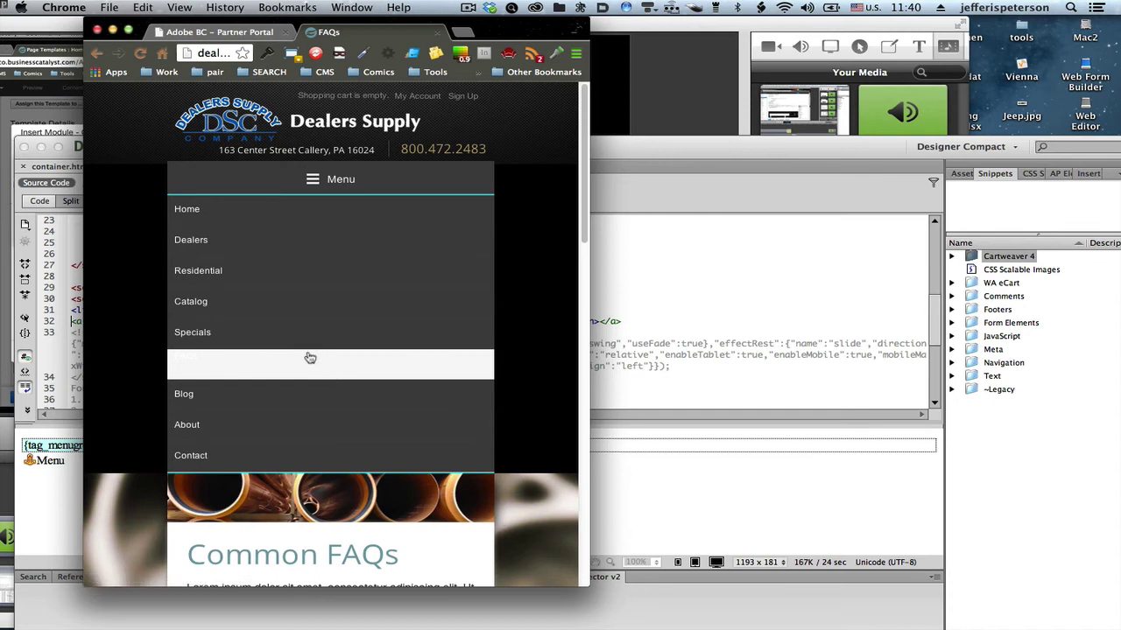
Follow Products & Services in the Dealers submenu, then move the browser window aside to uncover the container.html code
click(284, 242)
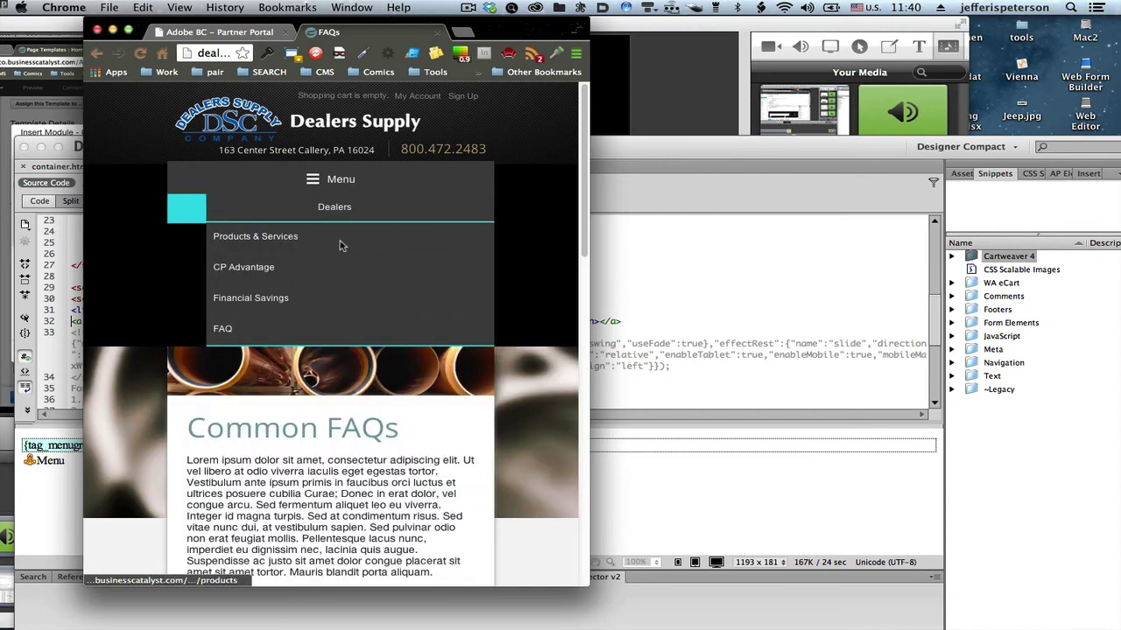
click(326, 242)
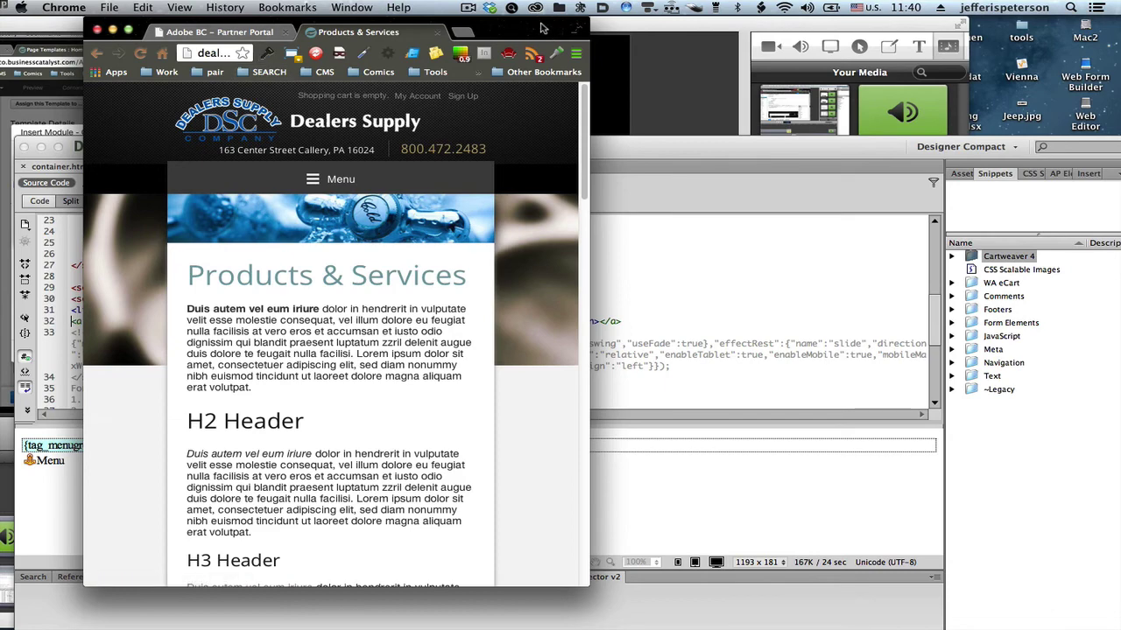
drag(546, 27, 650, 32)
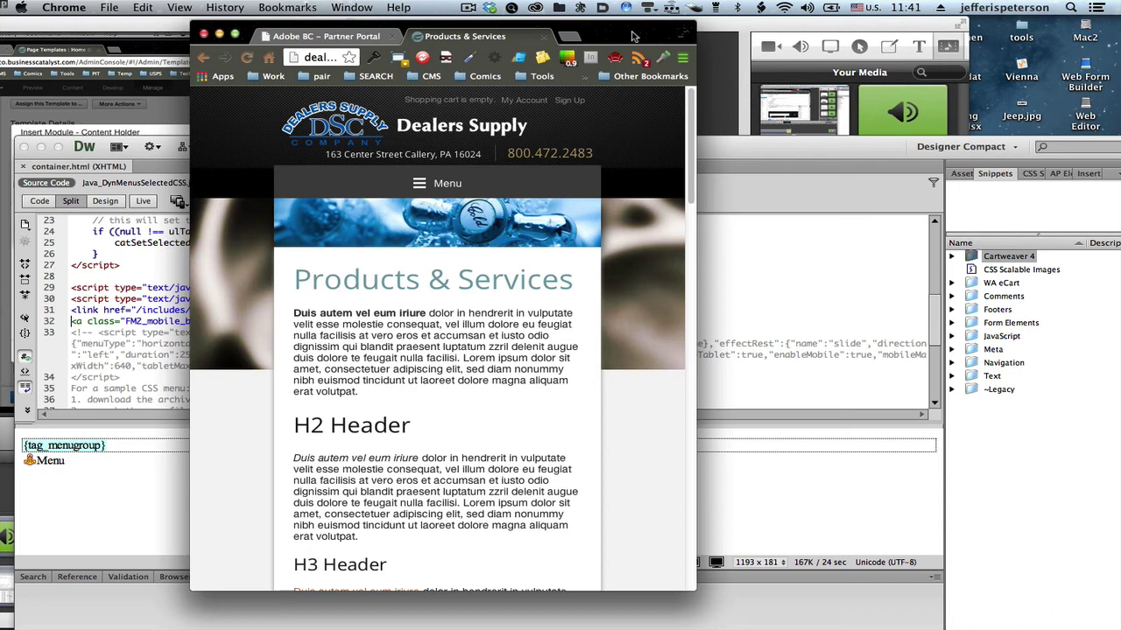
drag(635, 36, 698, 34)
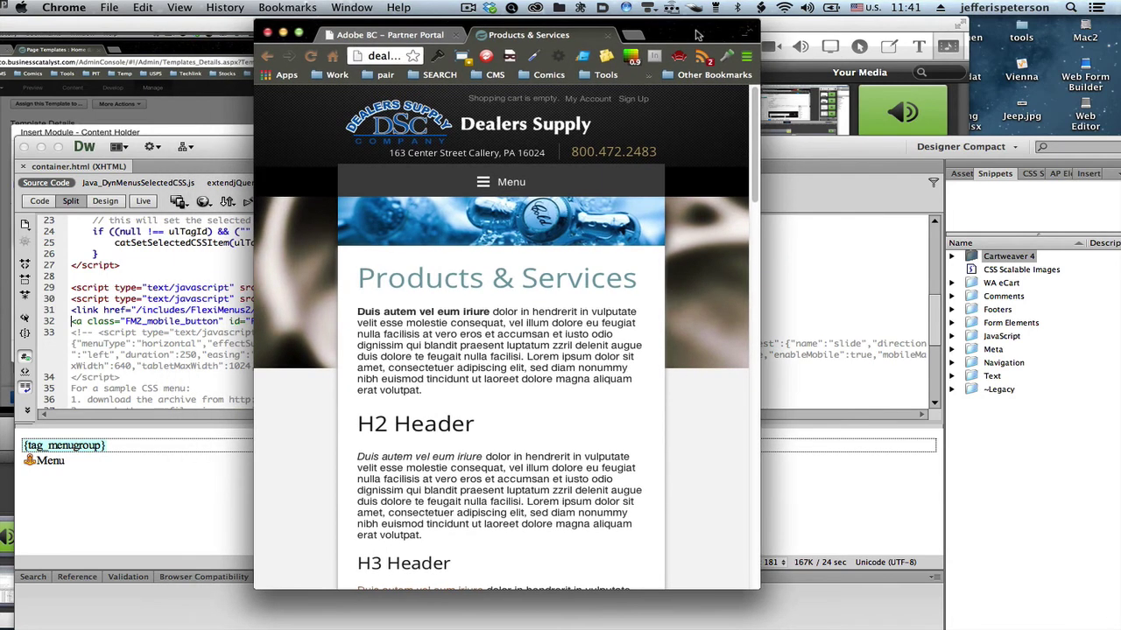